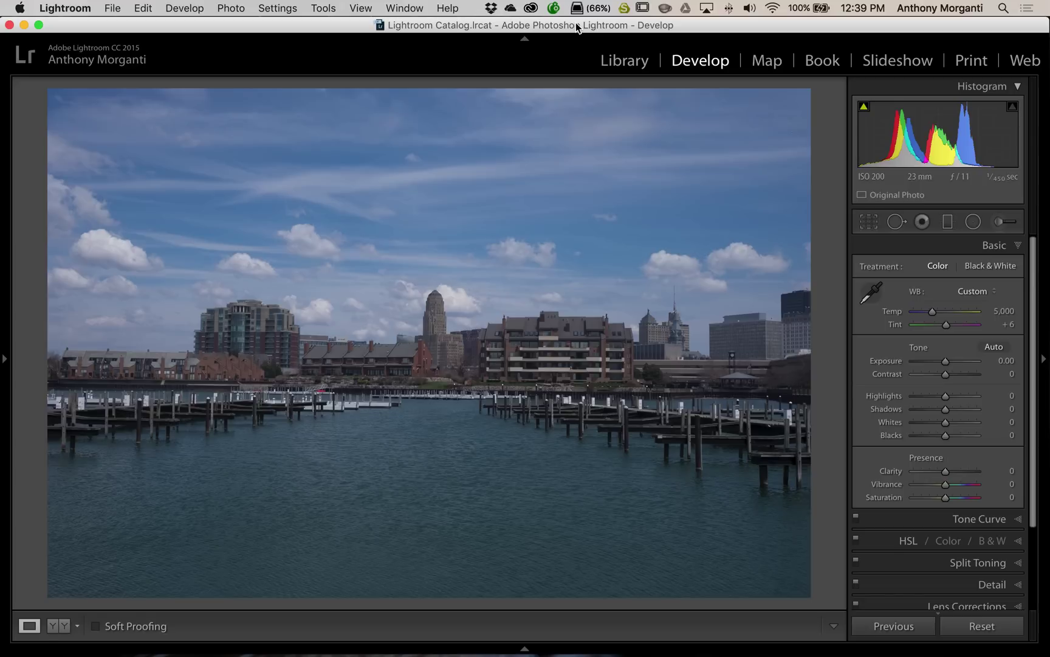
Switch to the full-screen Safari space showing capturemonkey.com's page for The Fader.
key(ctrl+Right)
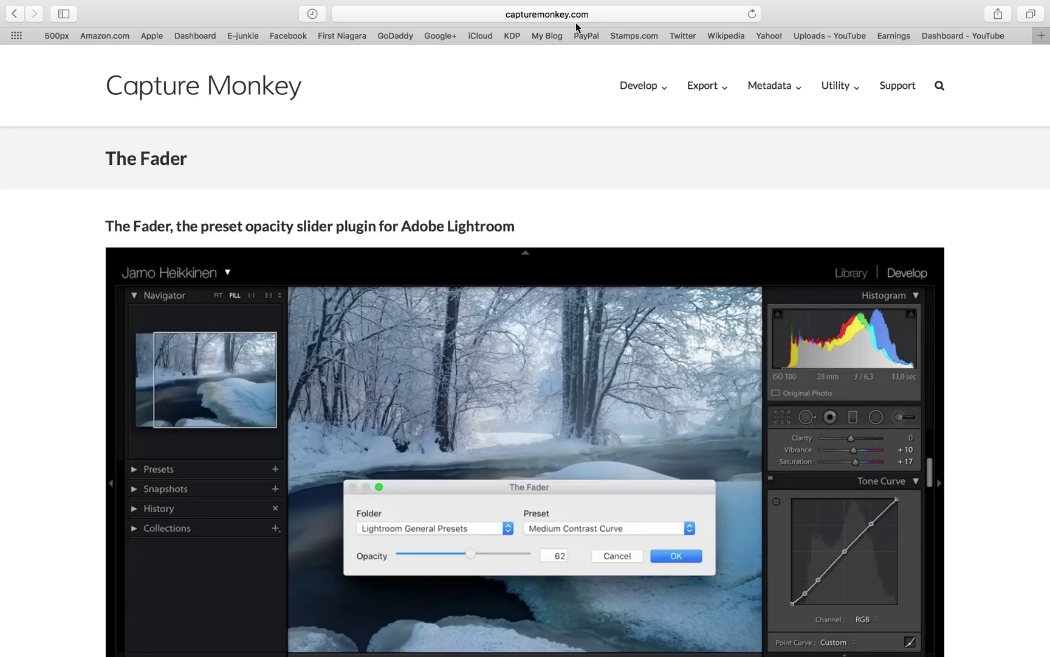
Back in Lightroom, briefly show the installed Presets folders in the left panel, then hide it.
key(ctrl+Left)
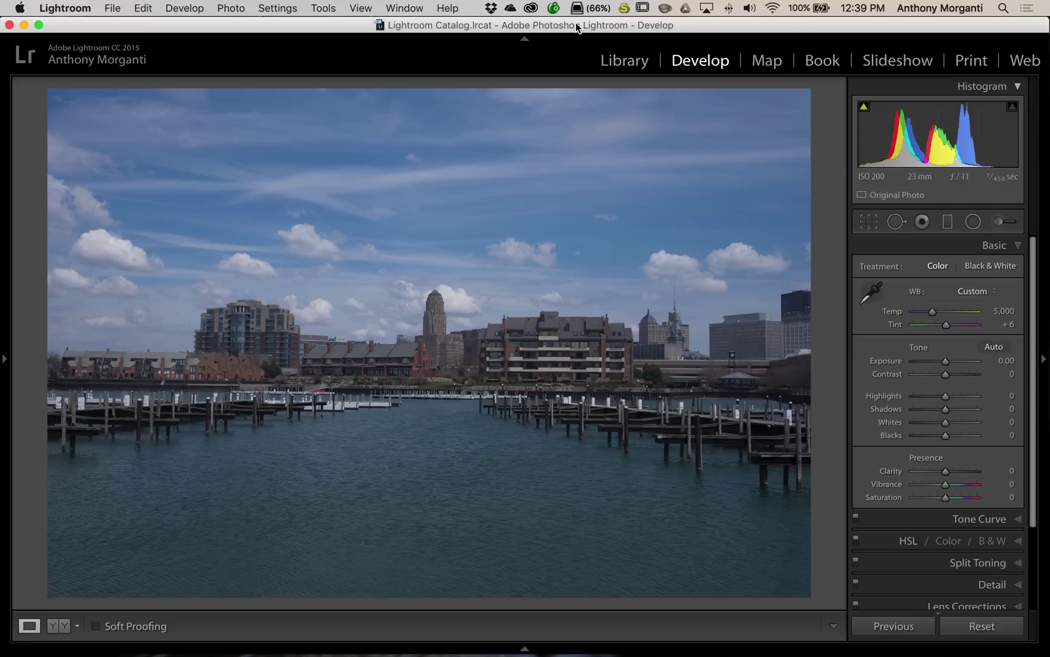
click(3, 359)
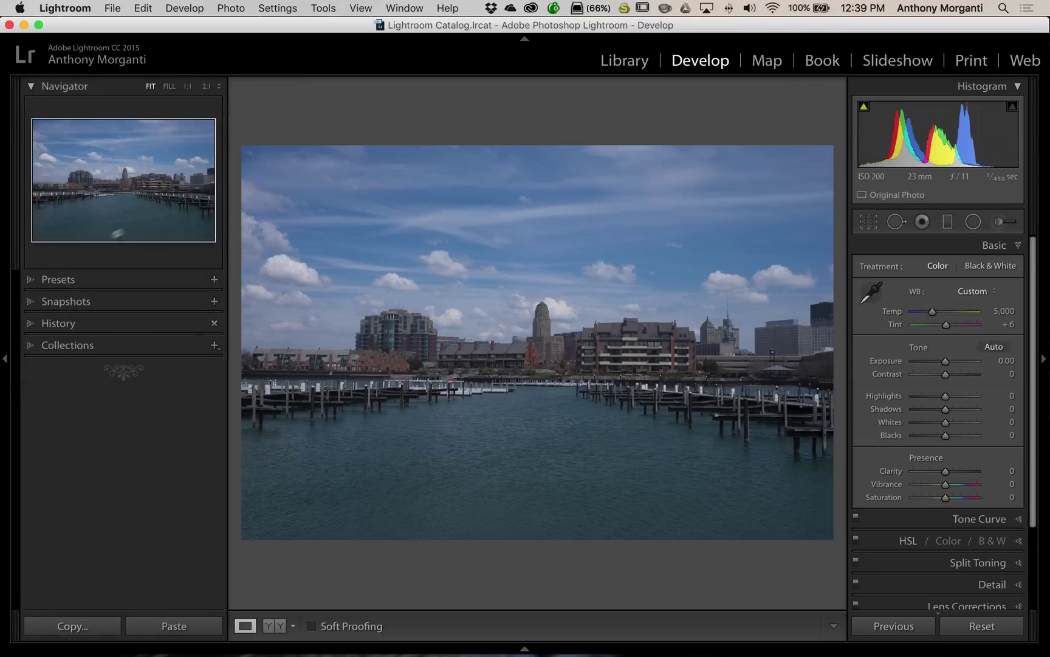
click(29, 280)
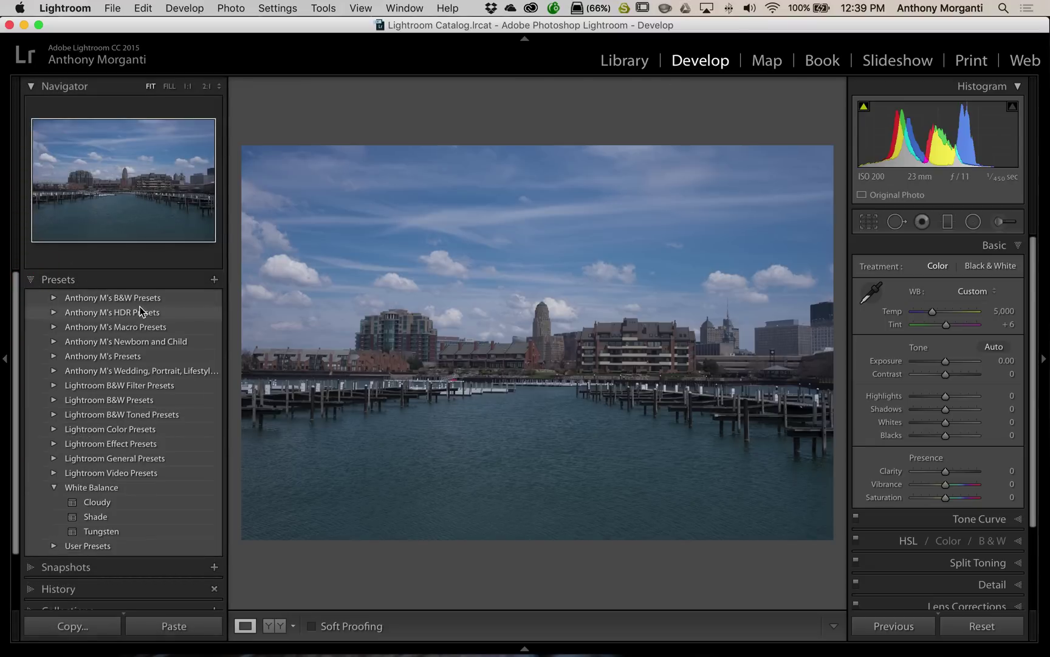
click(32, 280)
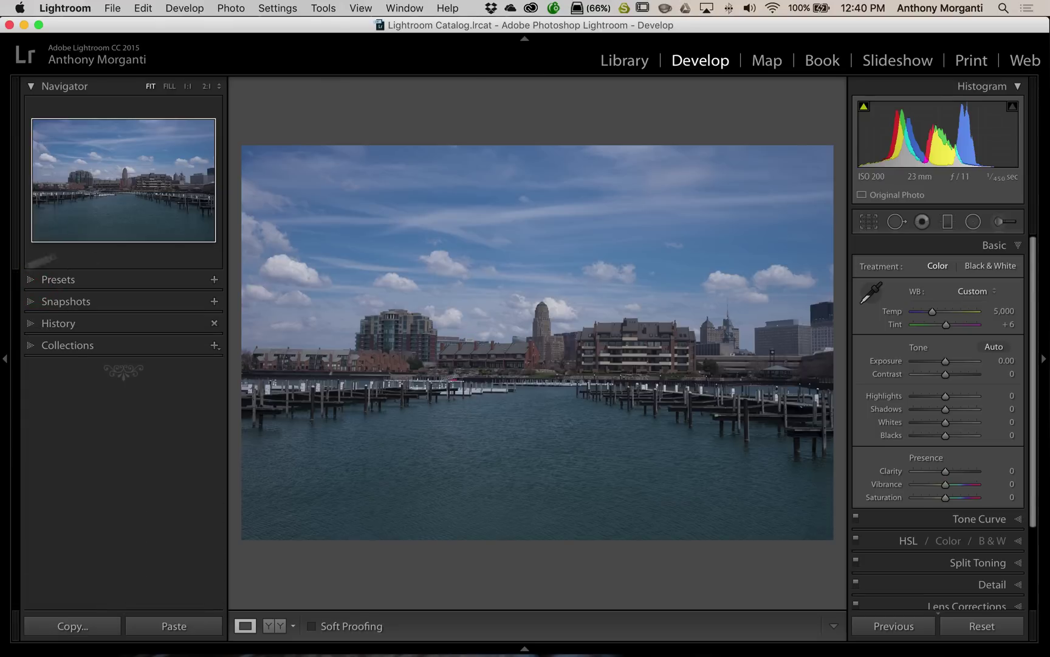
click(3, 359)
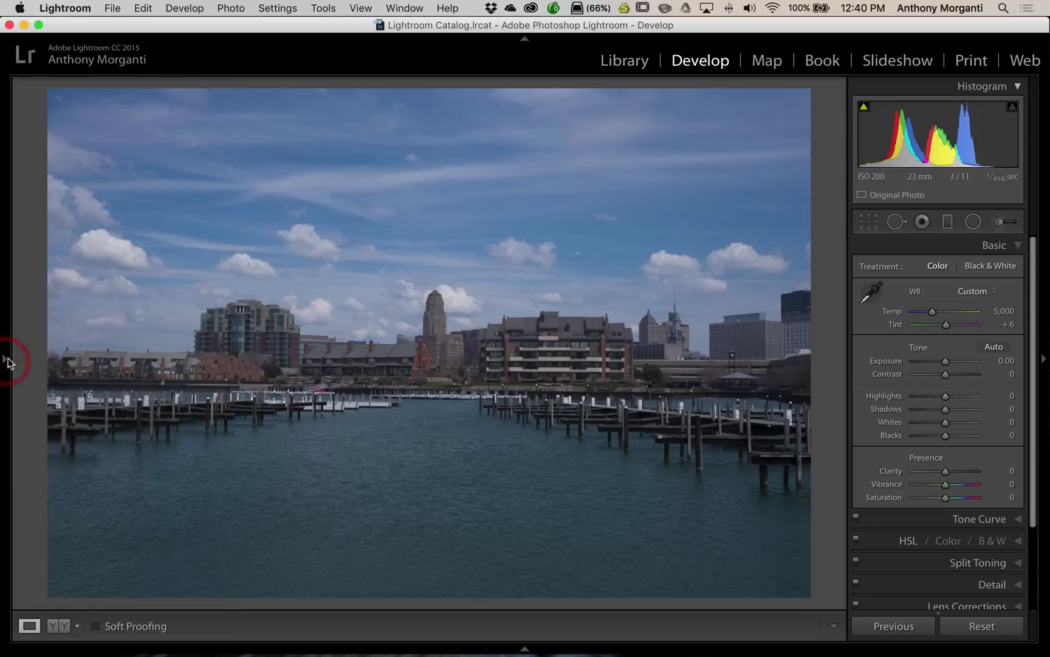
Launch The Fader from File > Plug-in Extras and move its dialog to the top-left.
click(112, 10)
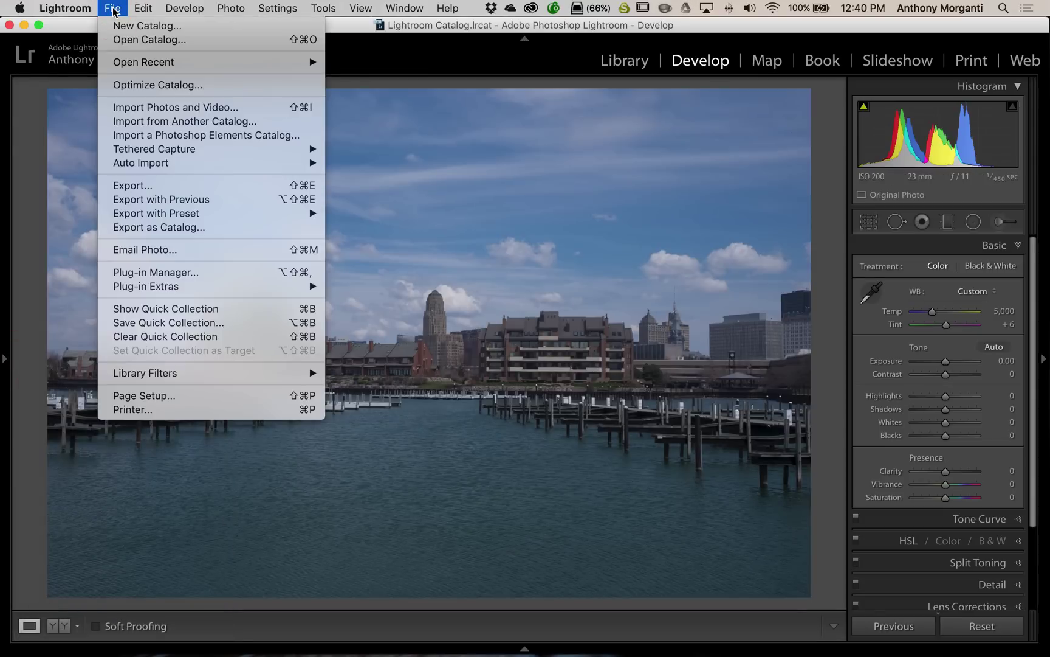
mouse_move(171, 289)
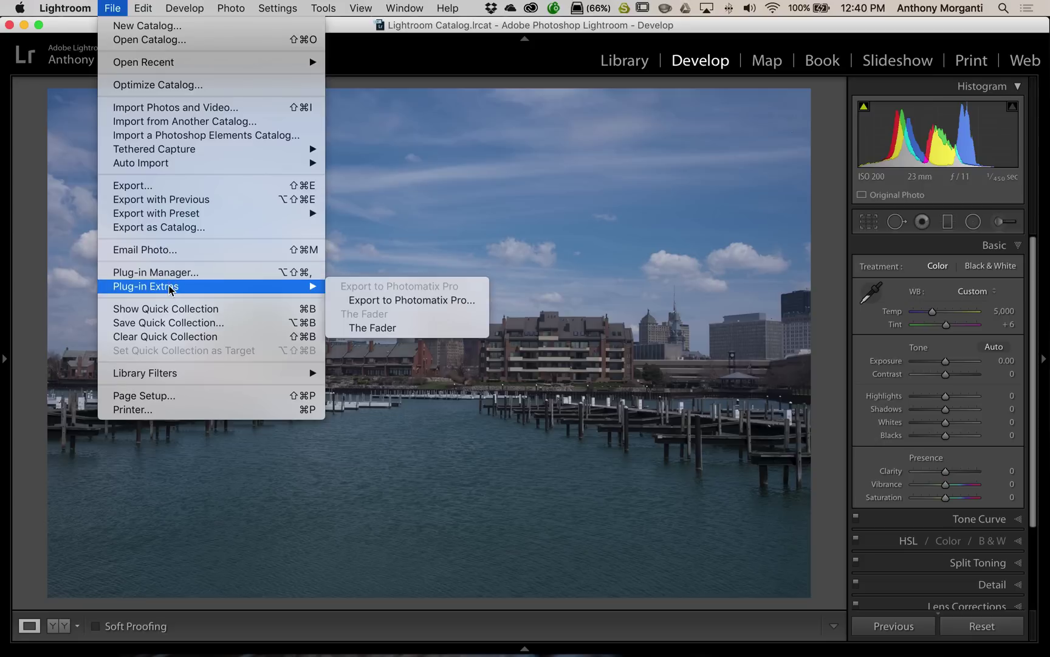
click(359, 329)
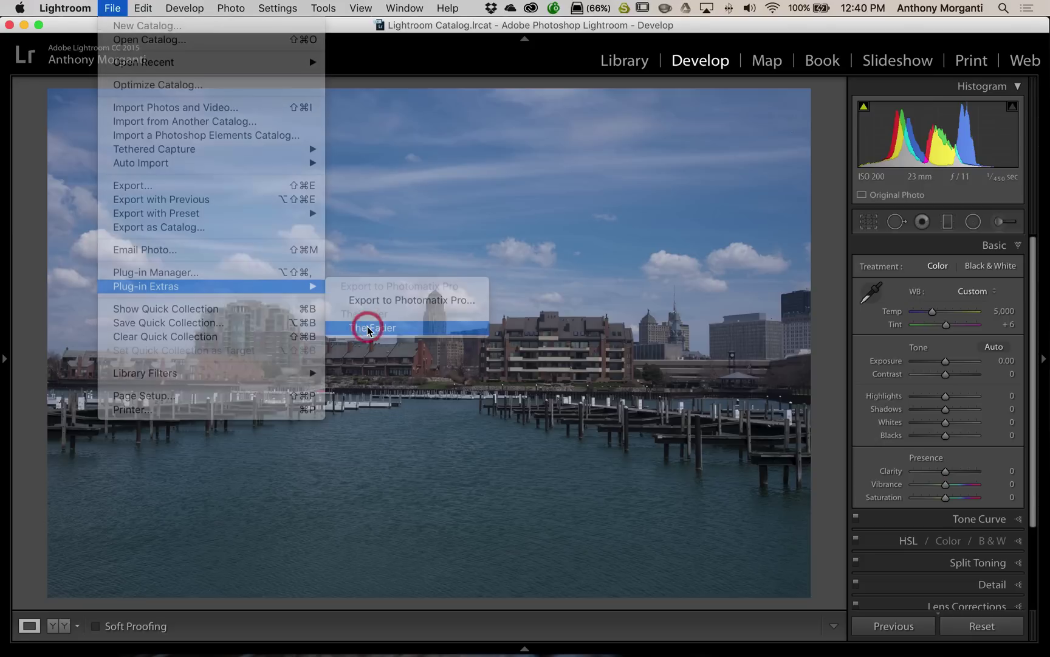
drag(563, 159, 248, 39)
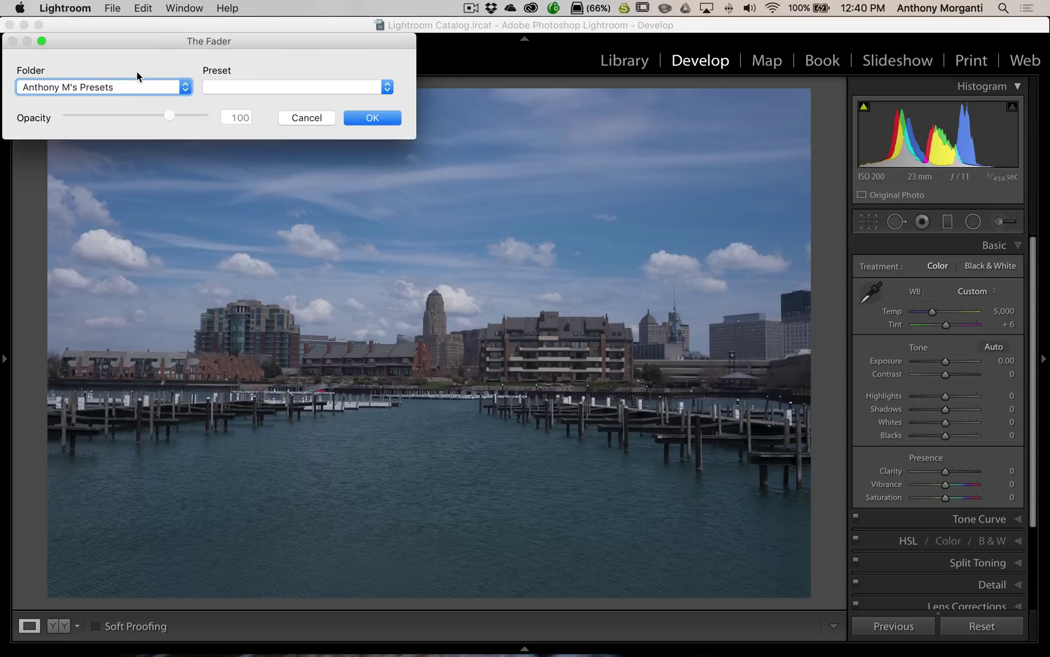
Choose the personal presets folder in The Fader's Folder dropdown.
click(190, 86)
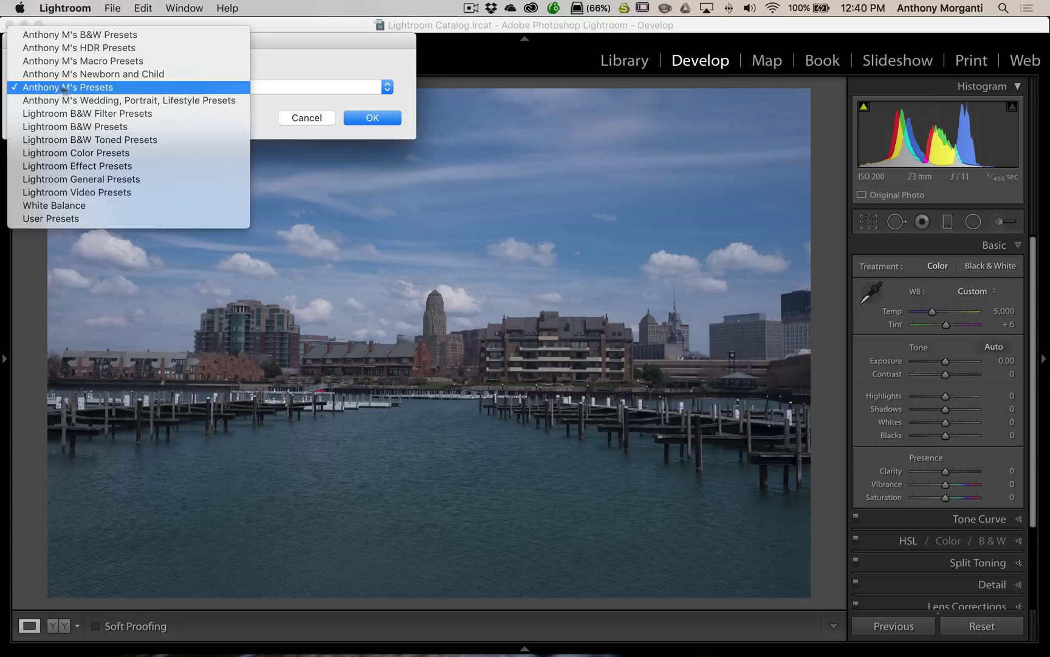
click(82, 87)
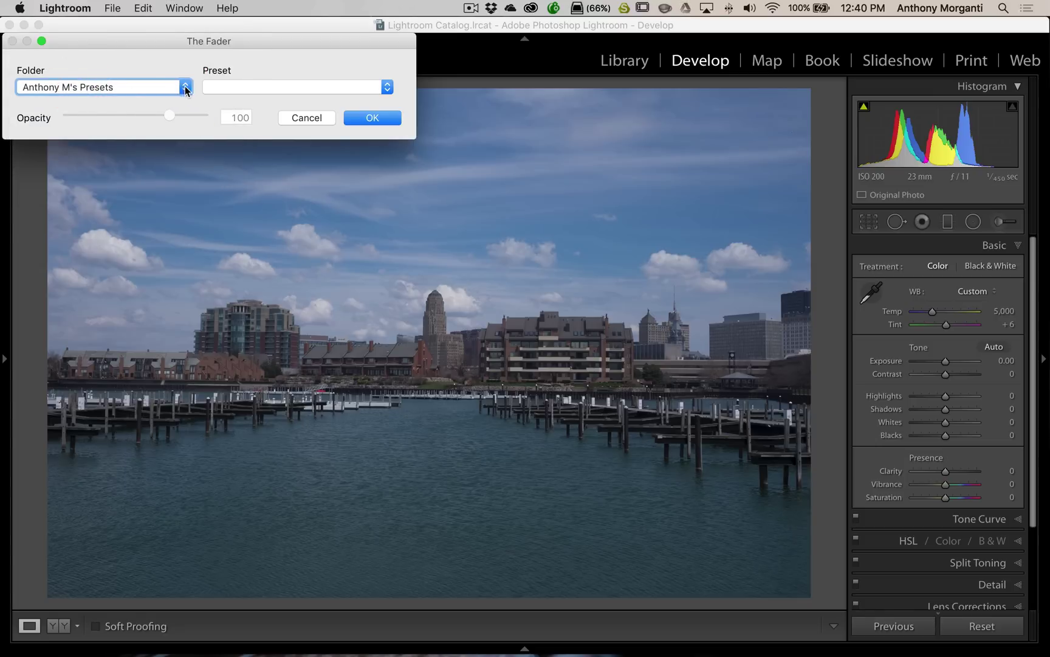
click(186, 89)
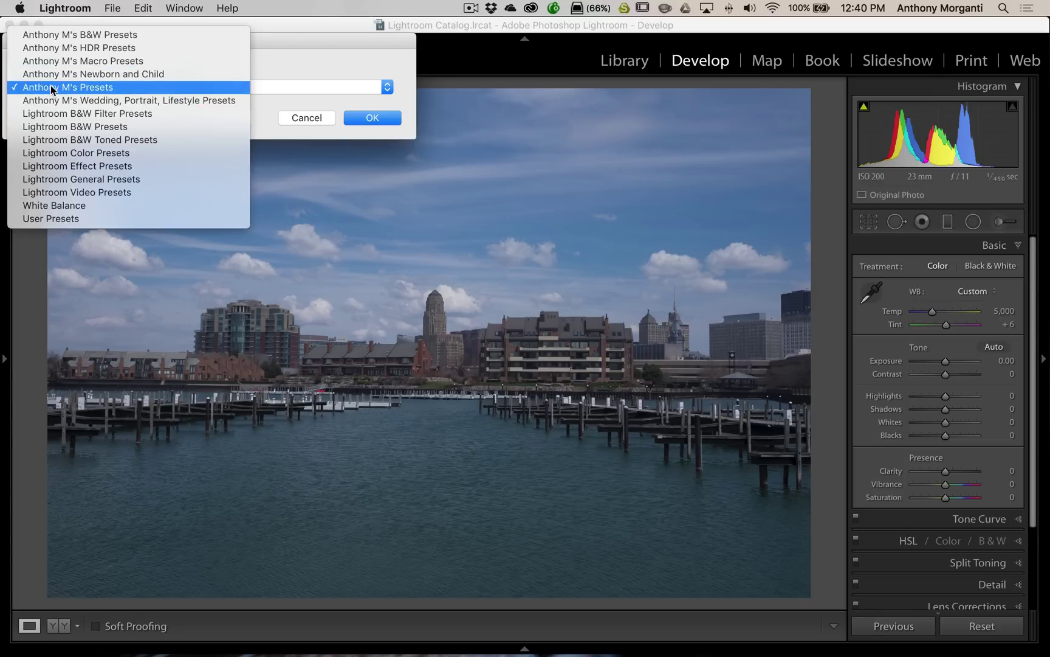
click(50, 87)
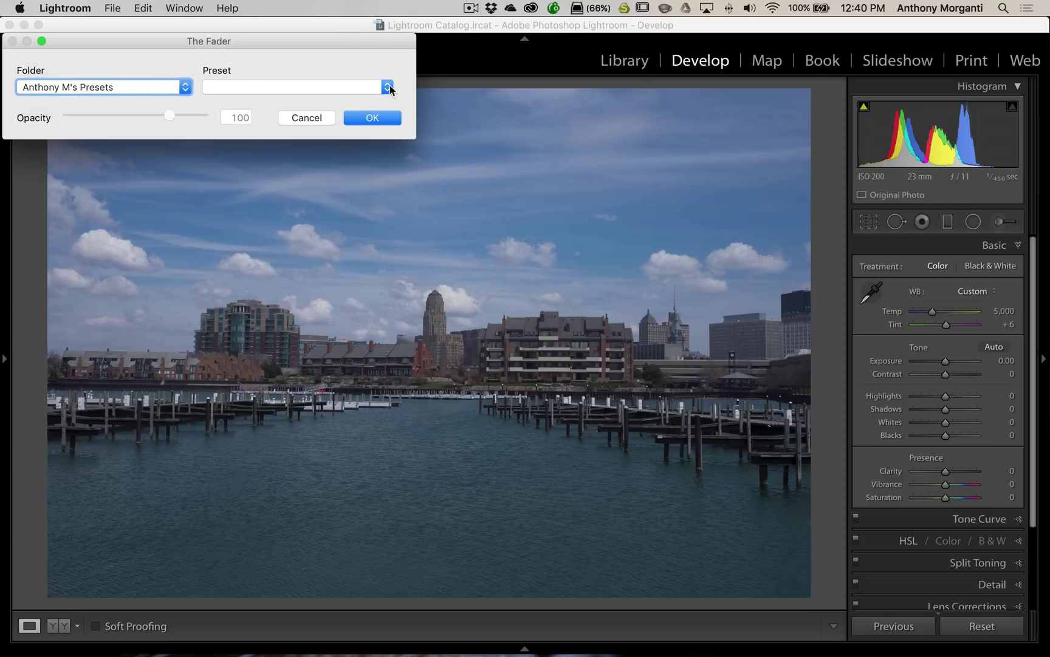
Pick Sports - Desaturated - Strong in The Fader's Preset list and drag Opacity to 60.
click(387, 88)
scroll(288, 307, down, 8)
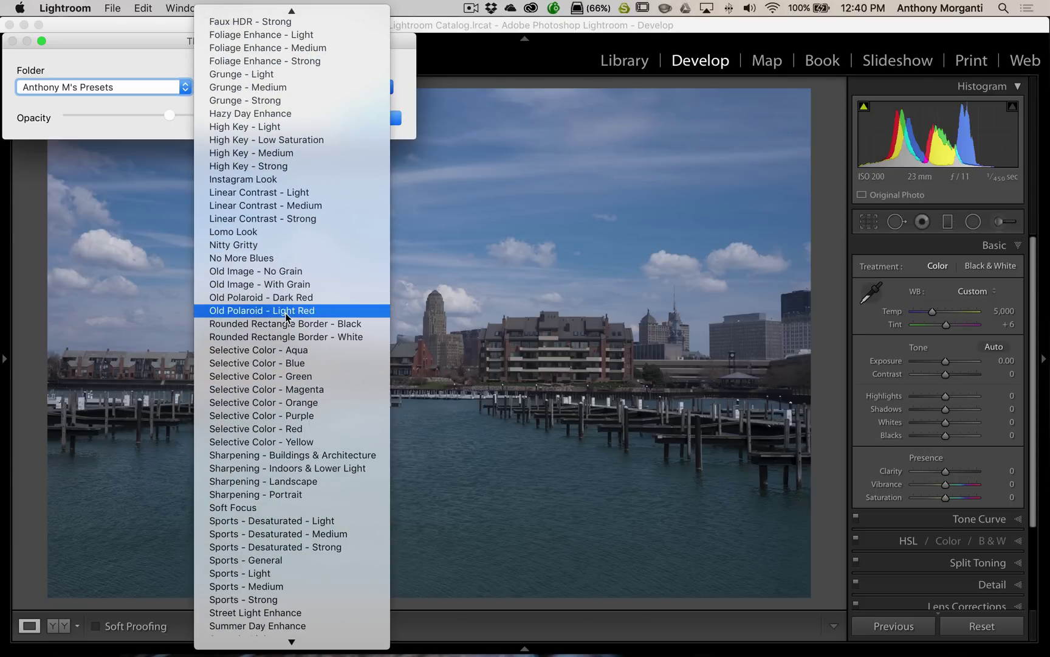
click(299, 547)
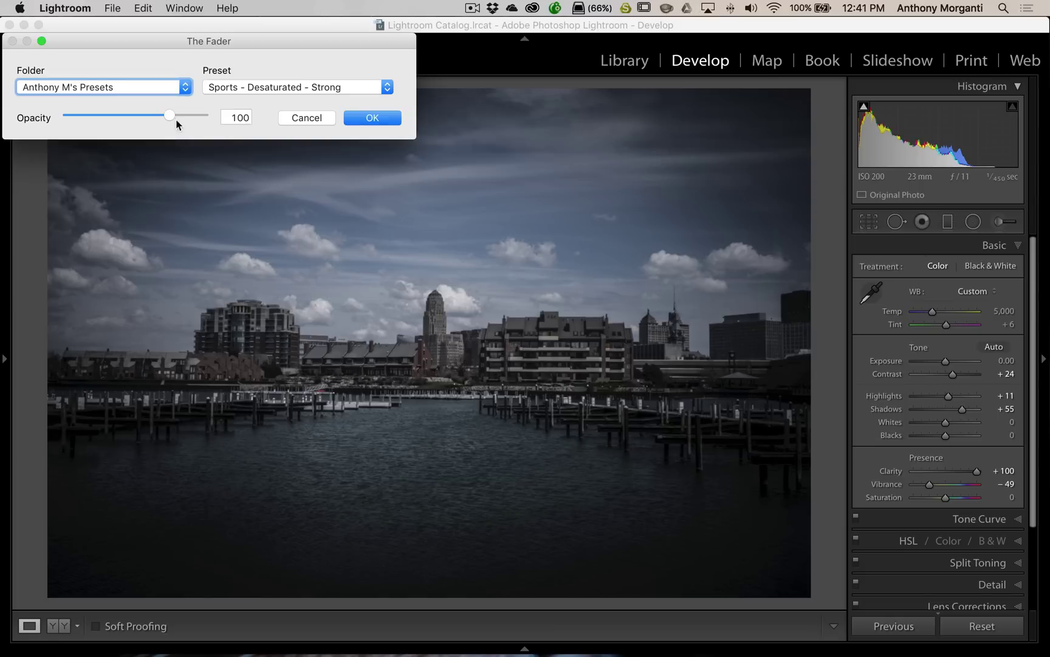
drag(167, 115, 143, 117)
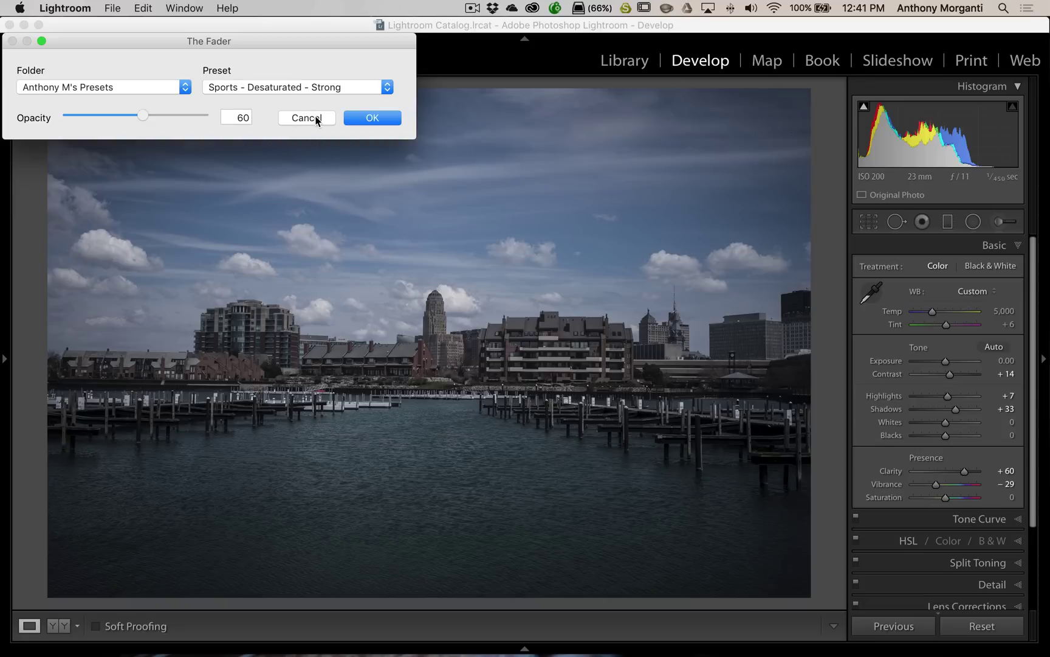
Pick Old Image - With Grain in The Fader and fine-tune Opacity down to 80.
click(291, 85)
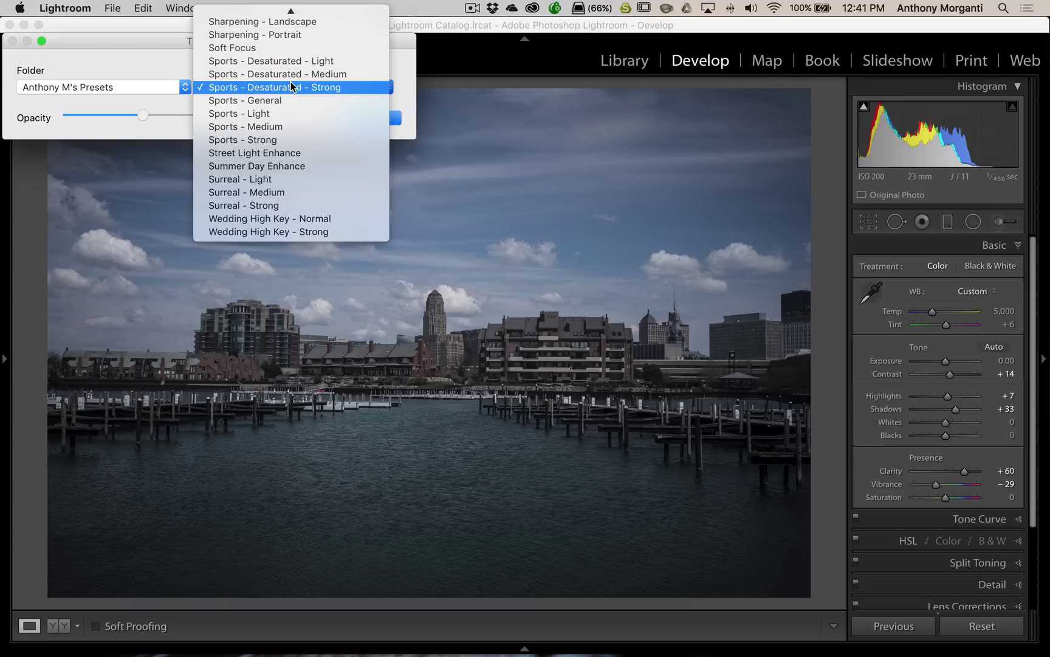
scroll(290, 87, up, 10)
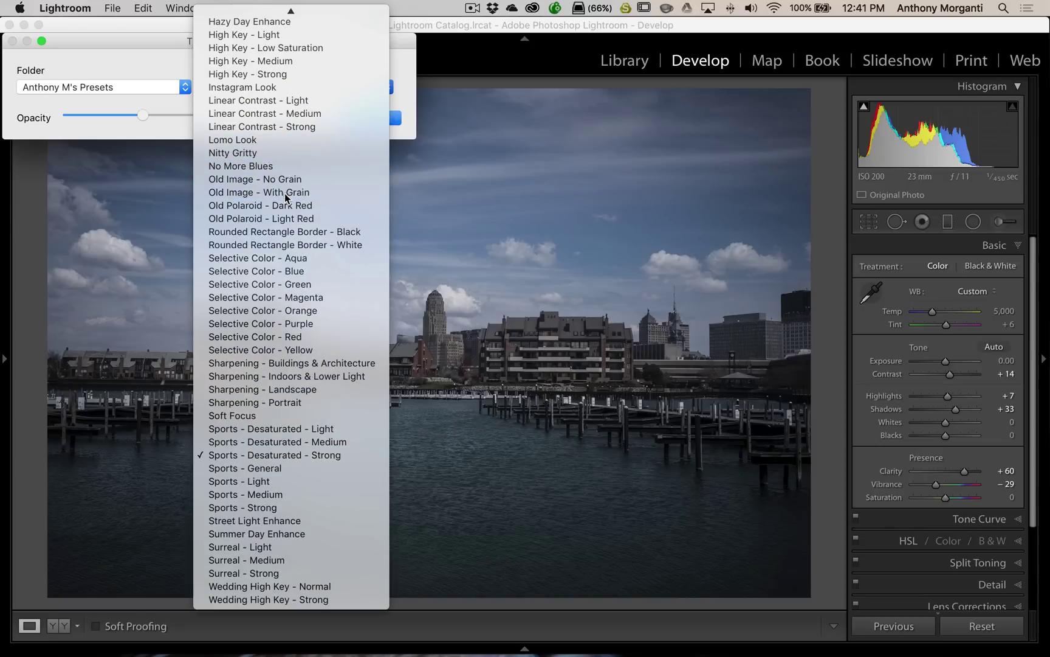
click(285, 194)
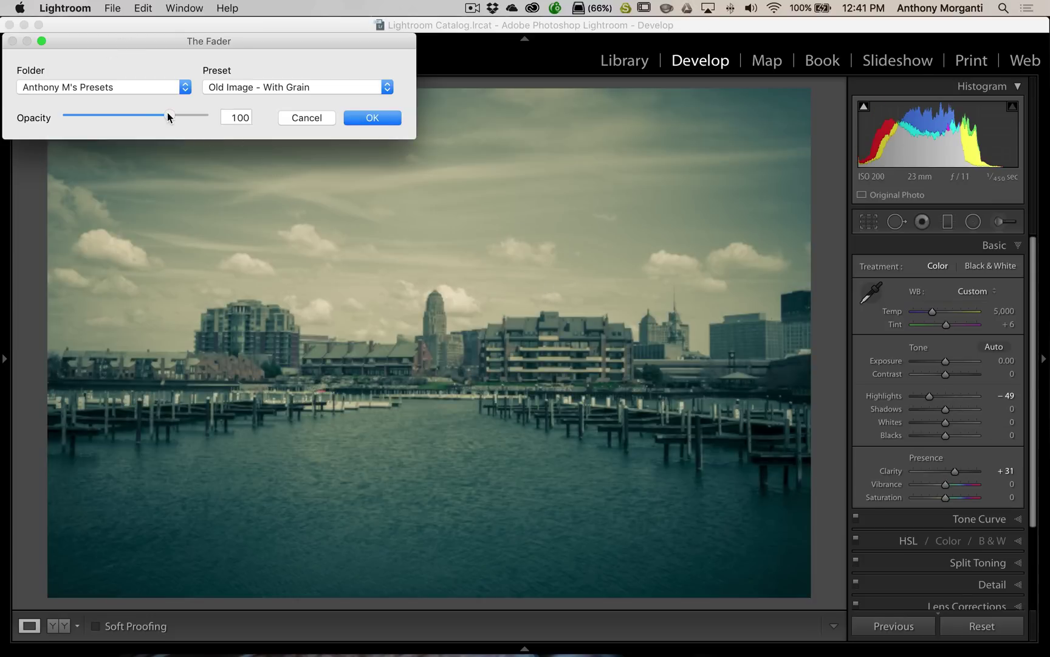
drag(169, 115, 162, 115)
drag(155, 117, 155, 117)
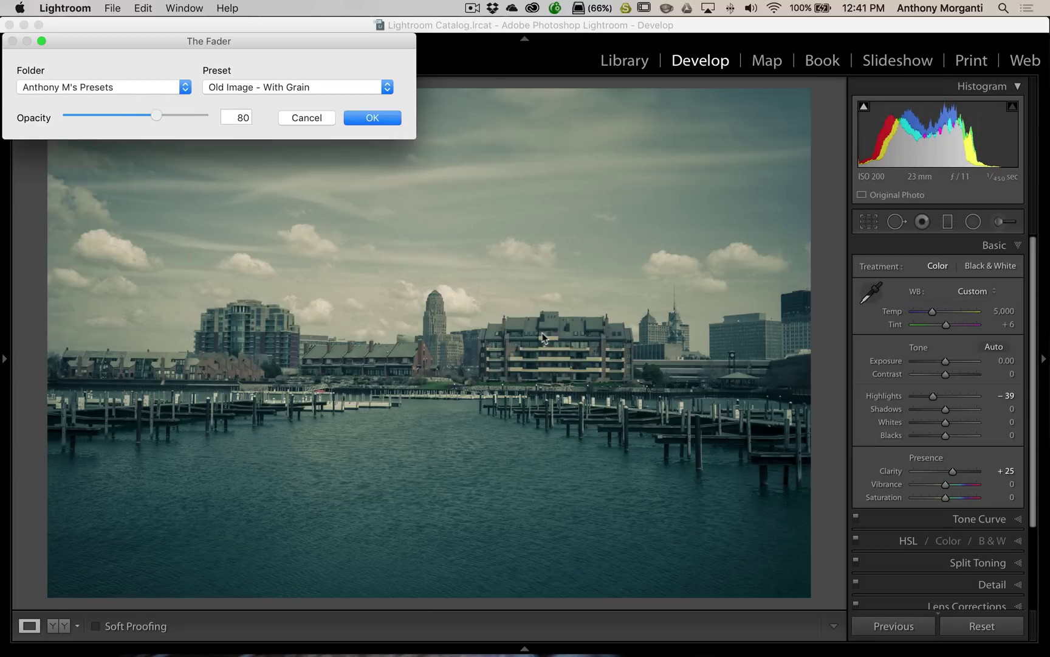
Preview Street Light Enhance in The Fader, boosted past full strength to 133 opacity.
click(316, 88)
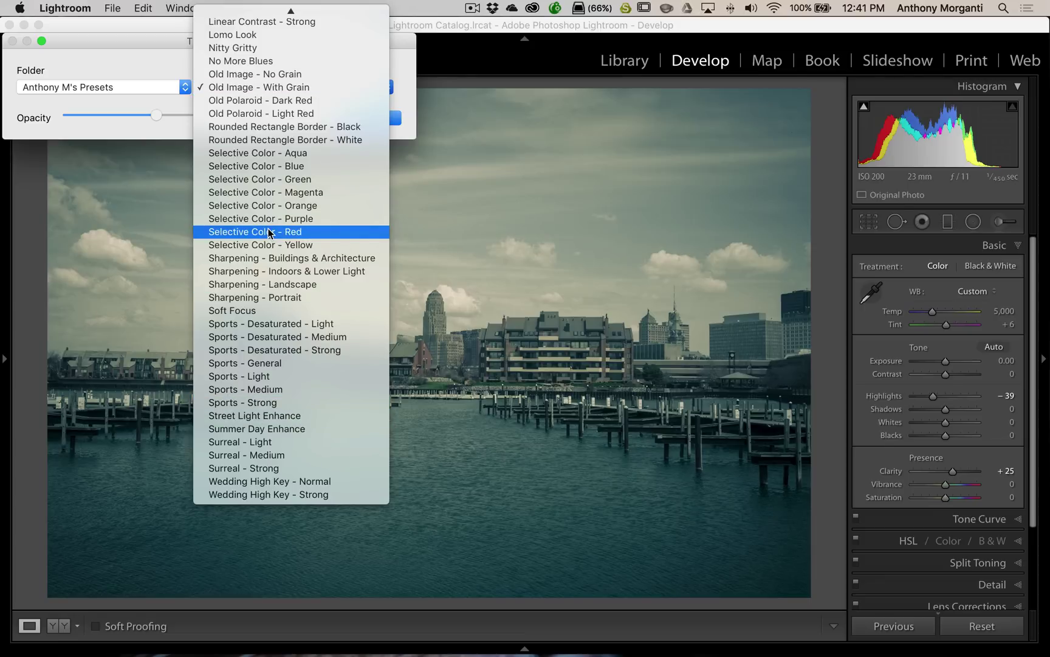
click(280, 416)
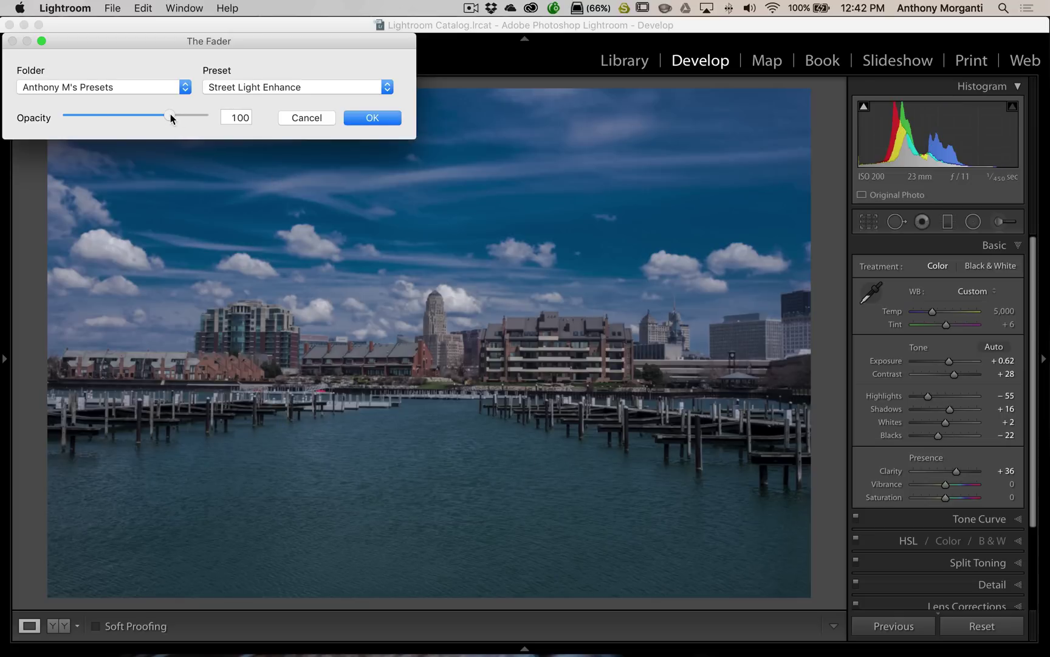
drag(171, 118, 195, 118)
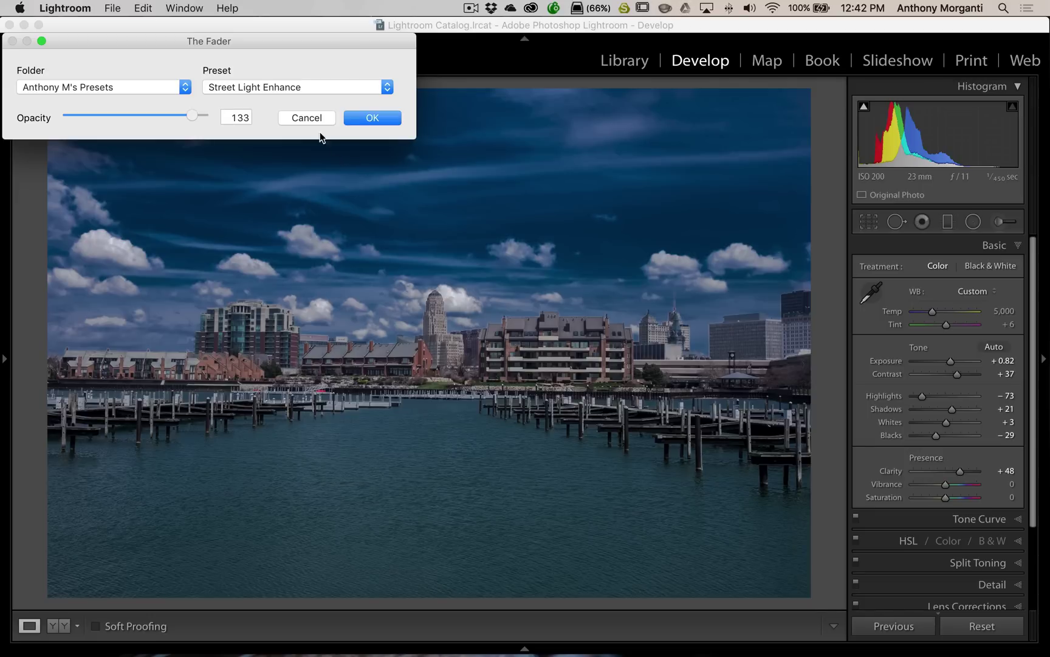
Cancel The Fader, then enable its 'Show toggle for each section' preference in Plug-in Manager.
click(307, 117)
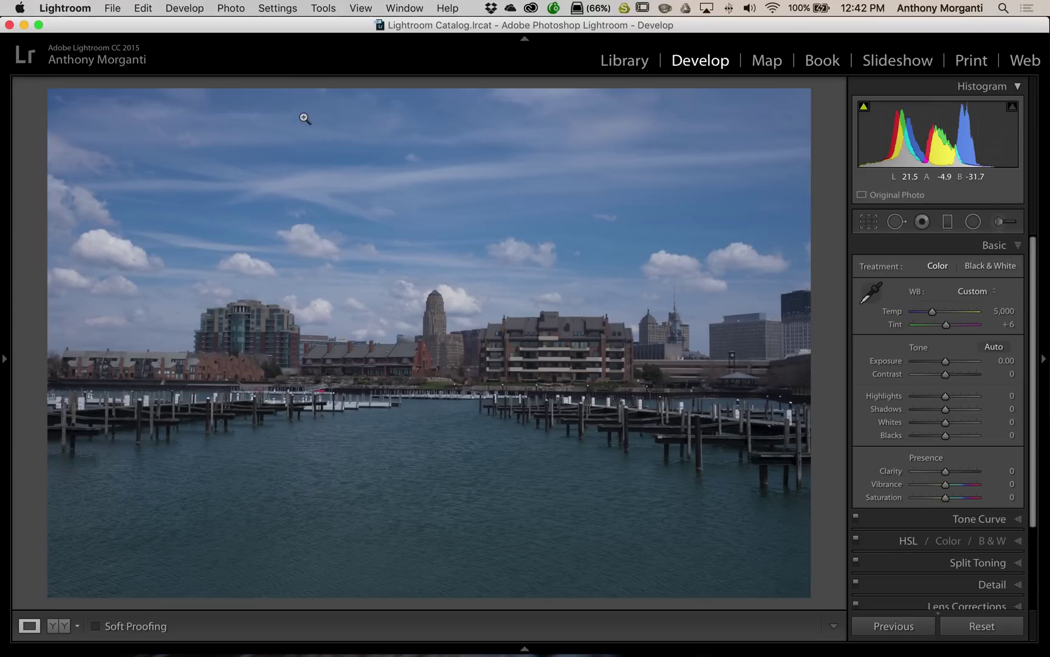
click(113, 11)
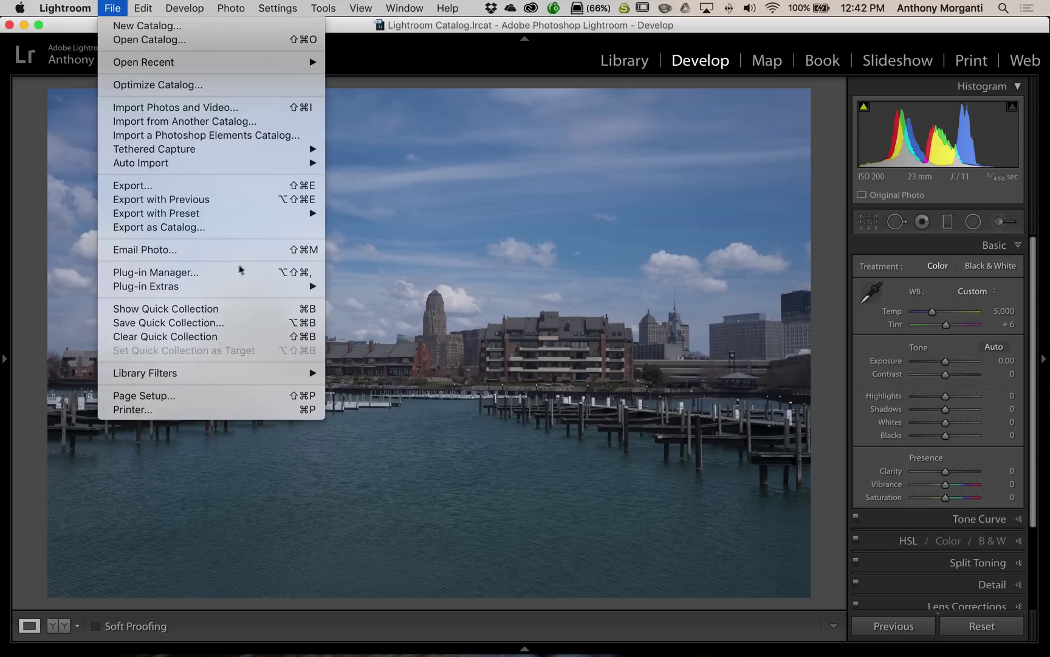
click(207, 272)
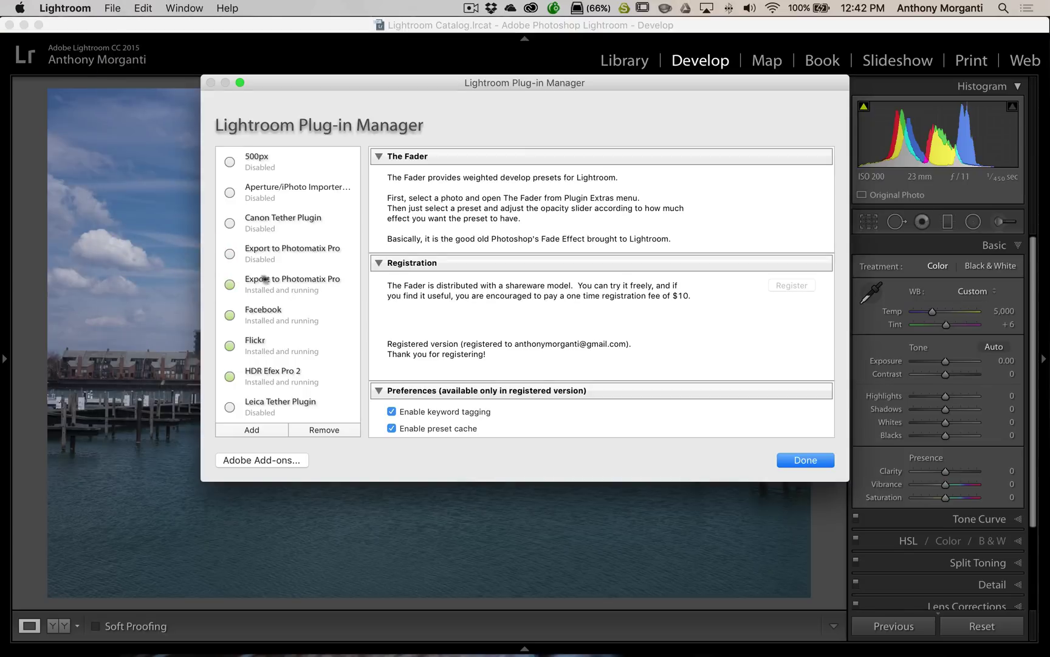
scroll(285, 274, down, 8)
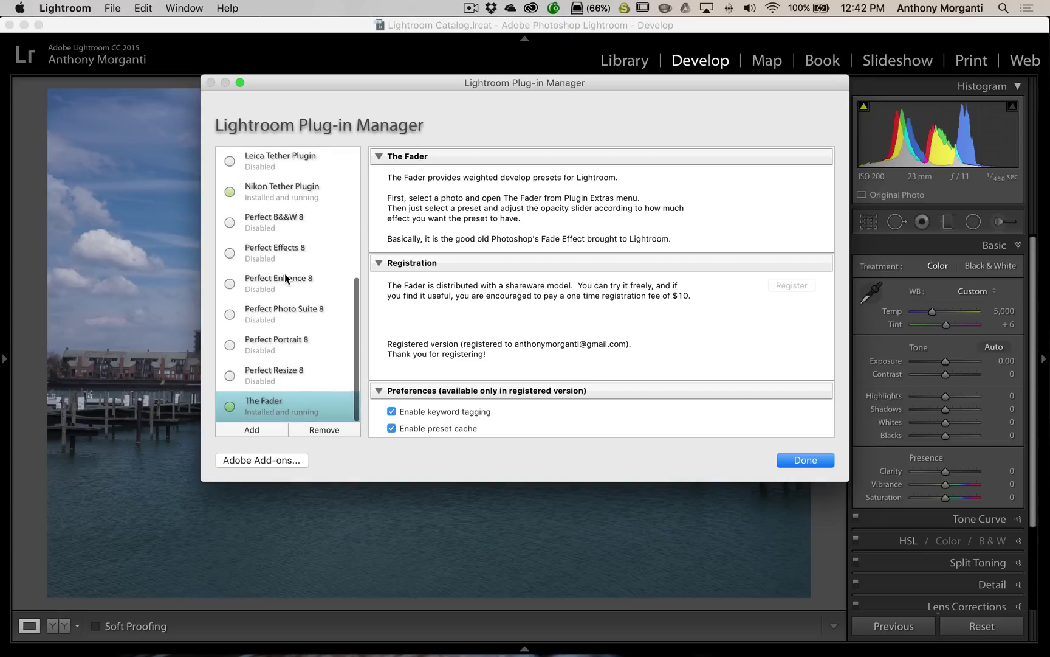
click(268, 409)
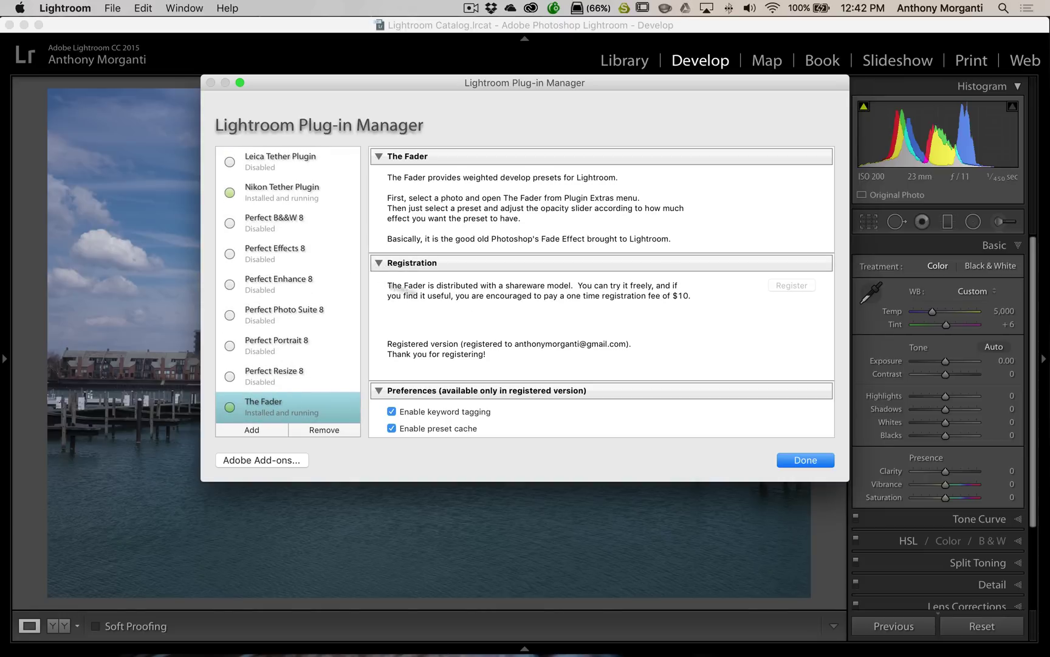
scroll(492, 254, down, 5)
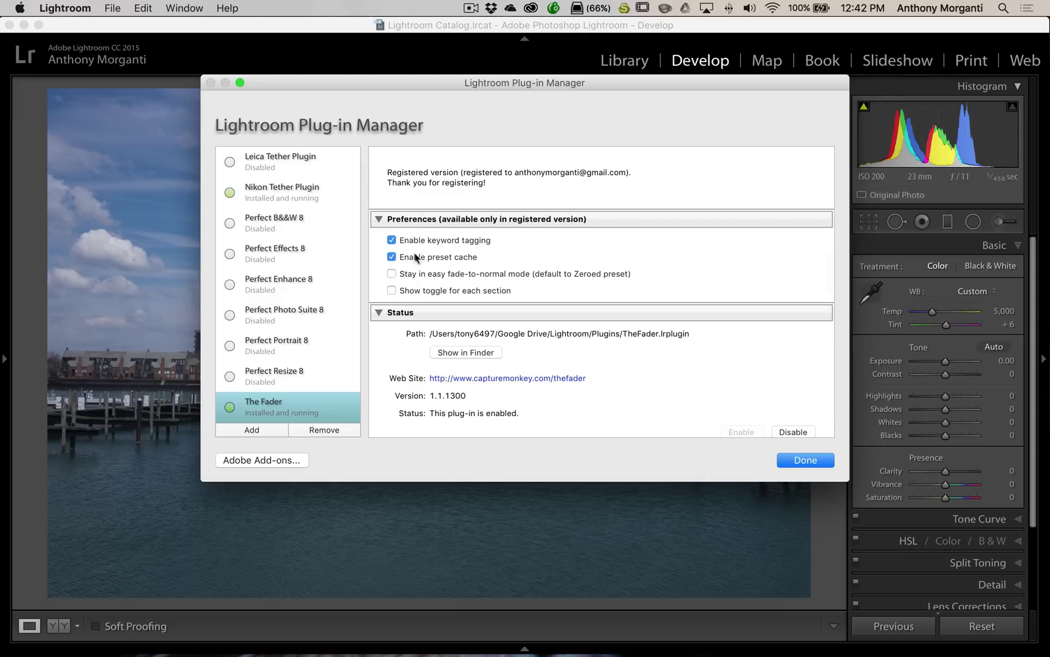
click(393, 291)
click(796, 459)
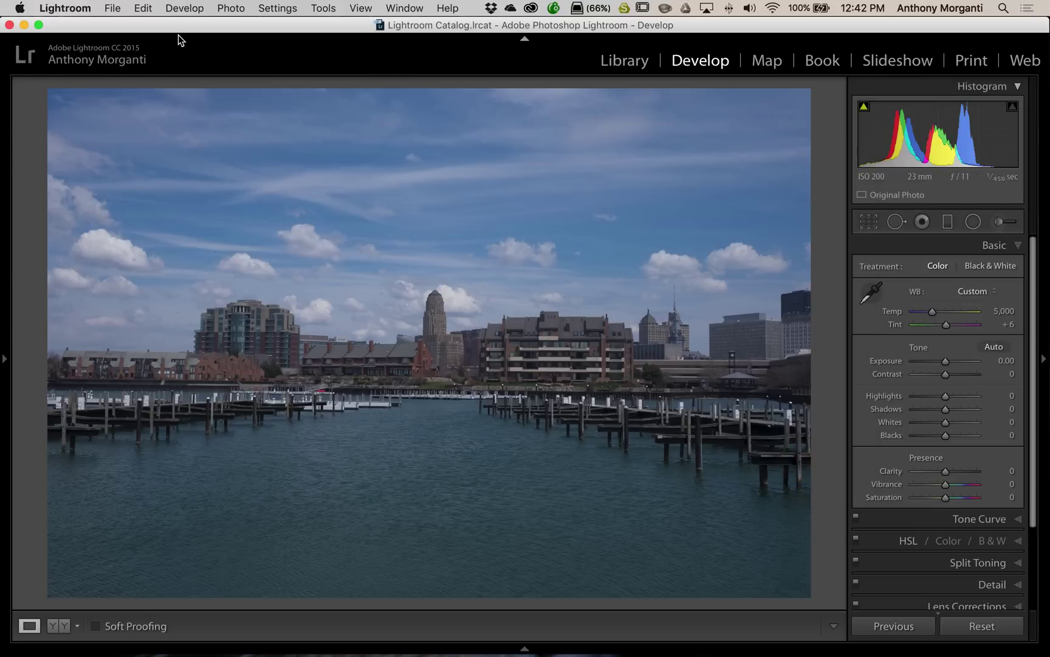
Launch The Fader again from File > Plug-in Extras and move it top-left.
click(109, 10)
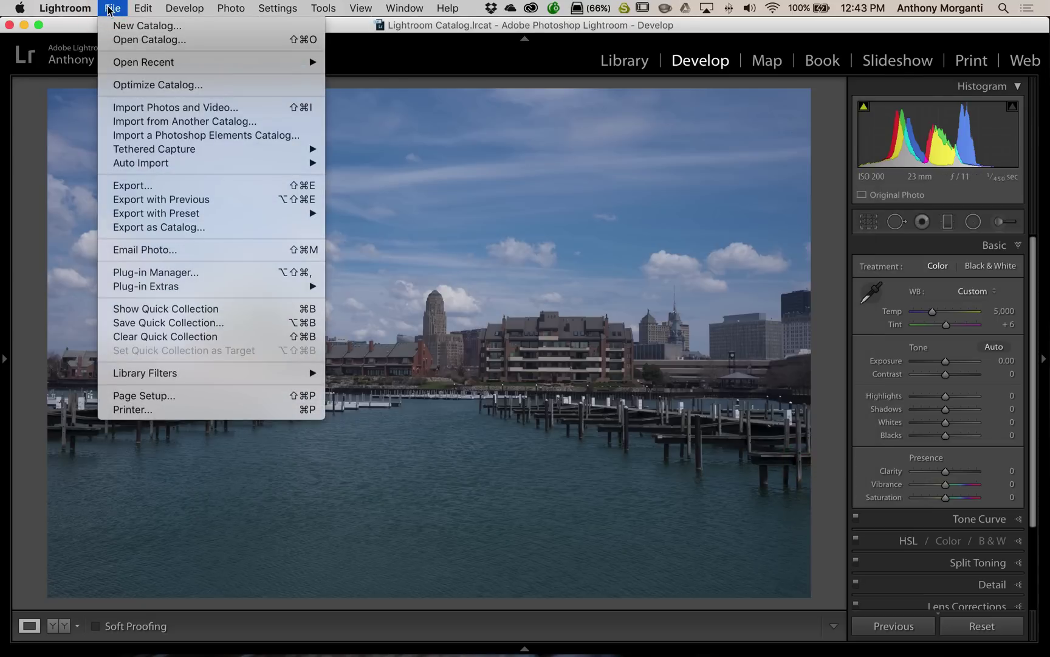
mouse_move(255, 284)
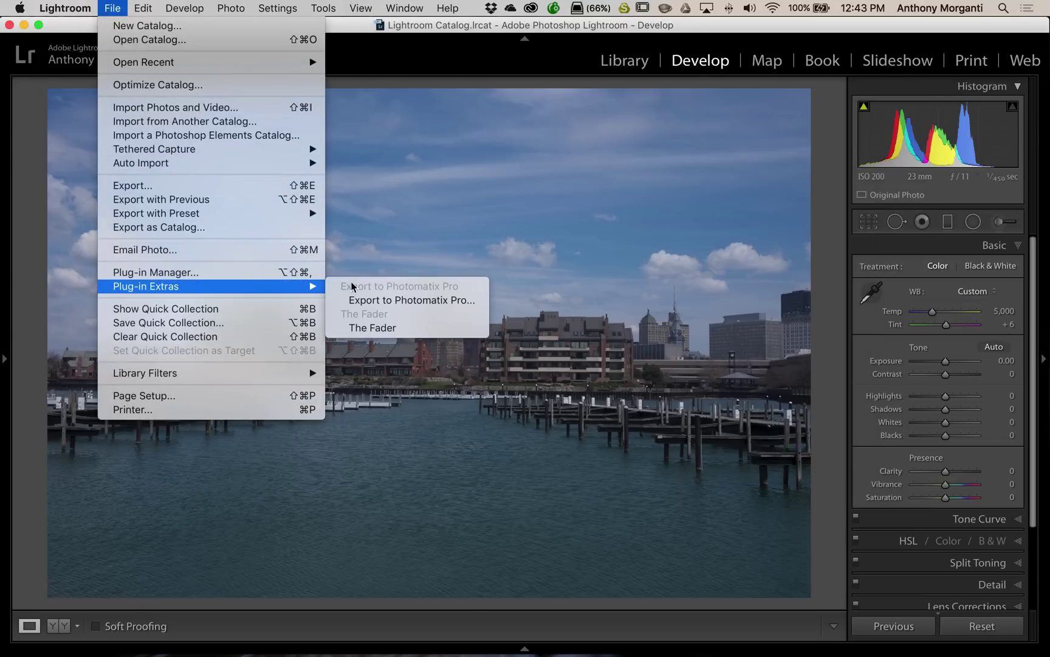
click(361, 329)
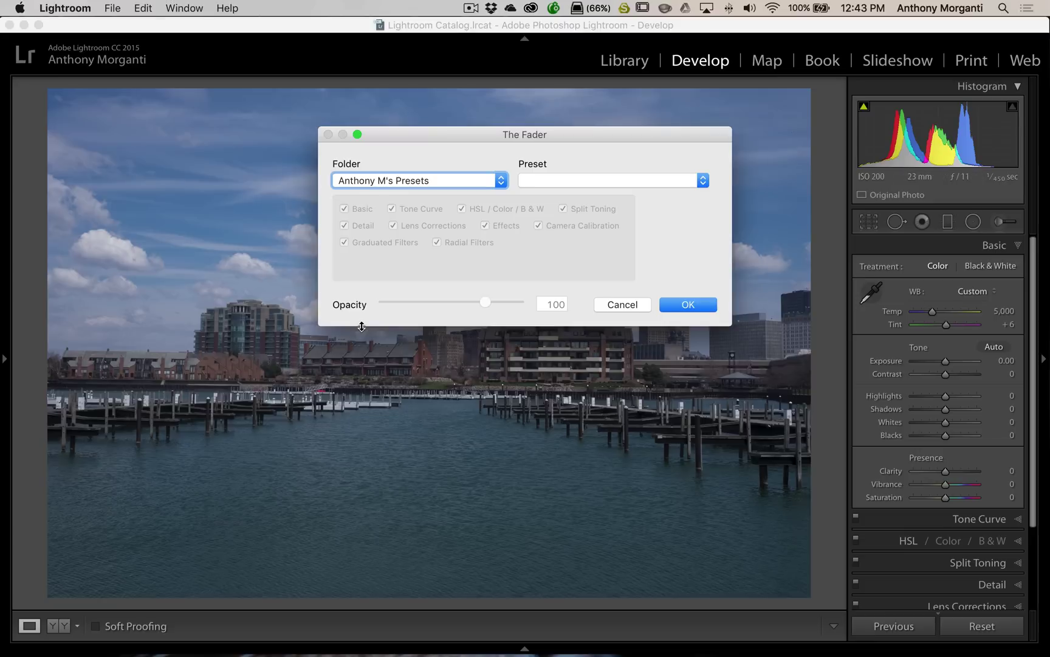
drag(521, 128, 150, 36)
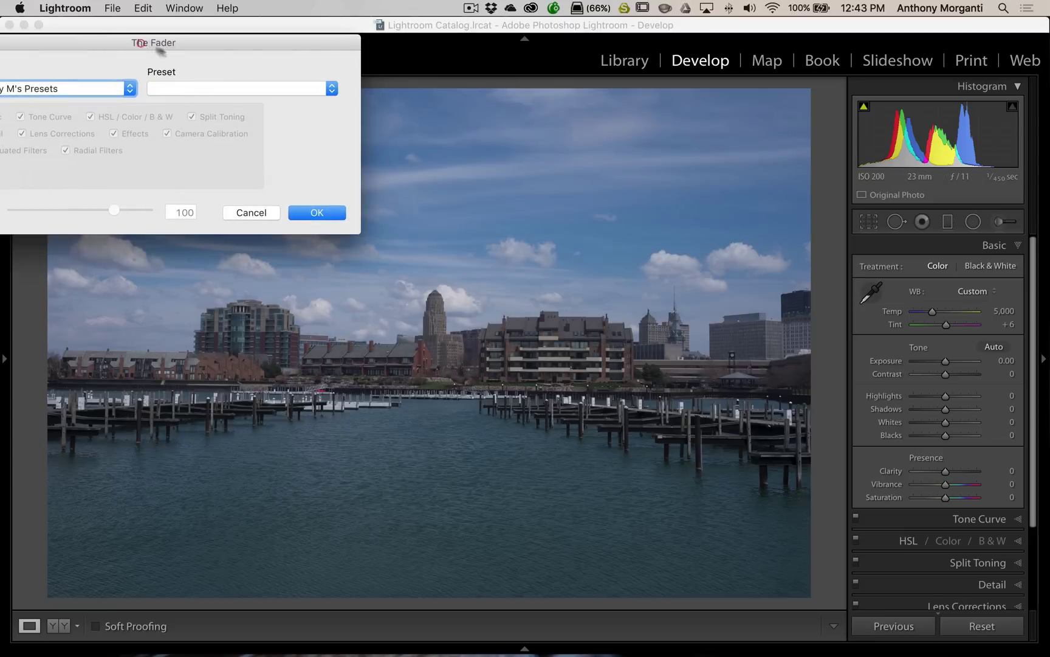
Choose the Instagram Look preset and bring The Fader window fully on screen.
click(328, 87)
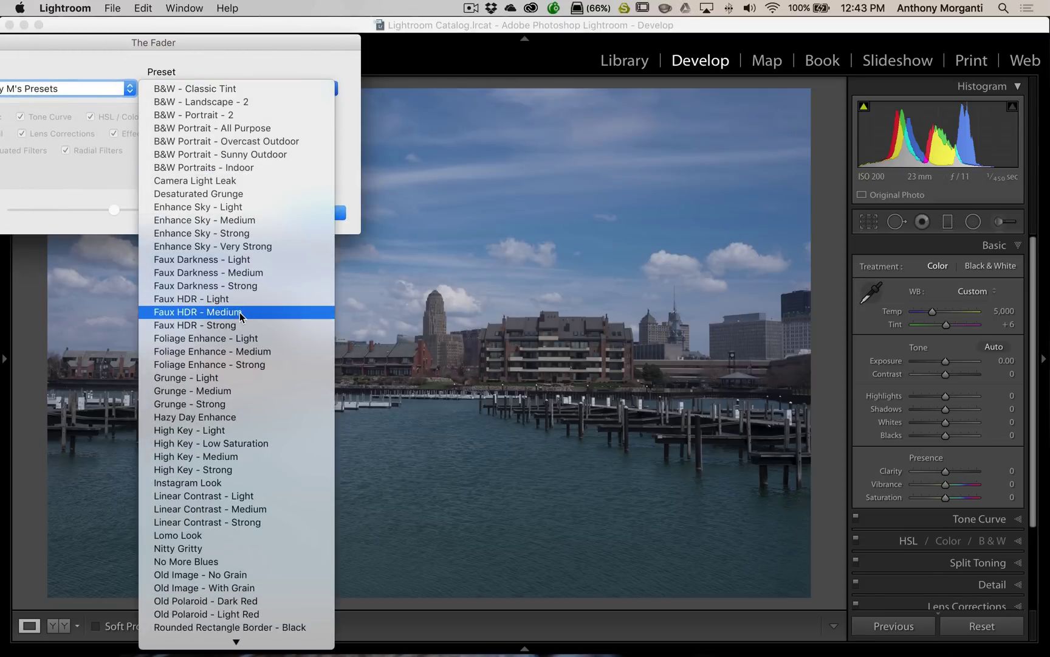
scroll(241, 316, down, 5)
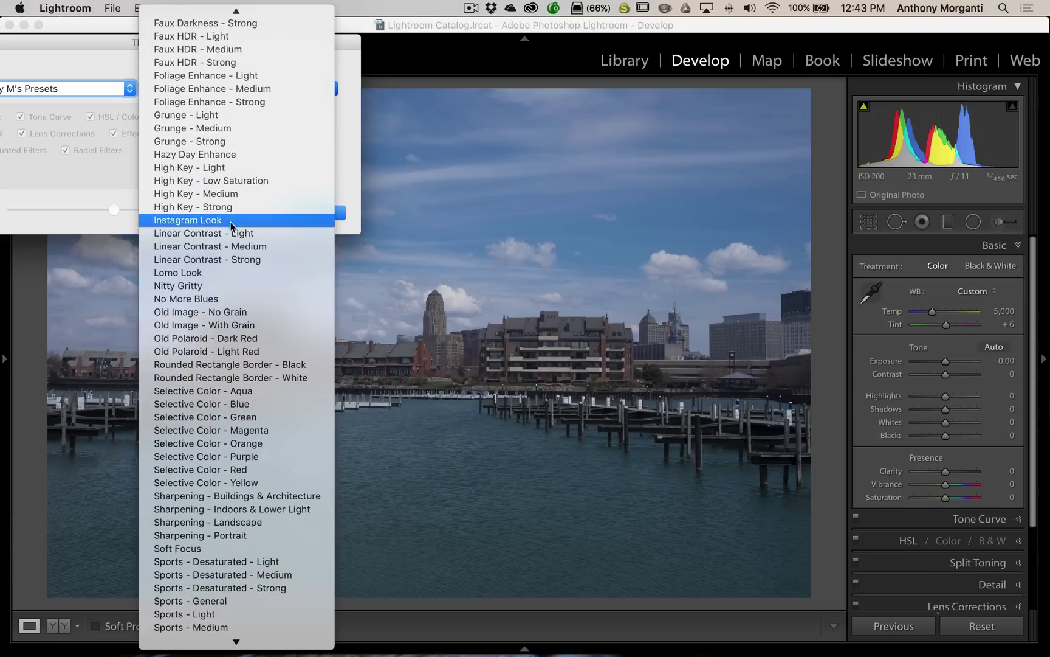
click(207, 223)
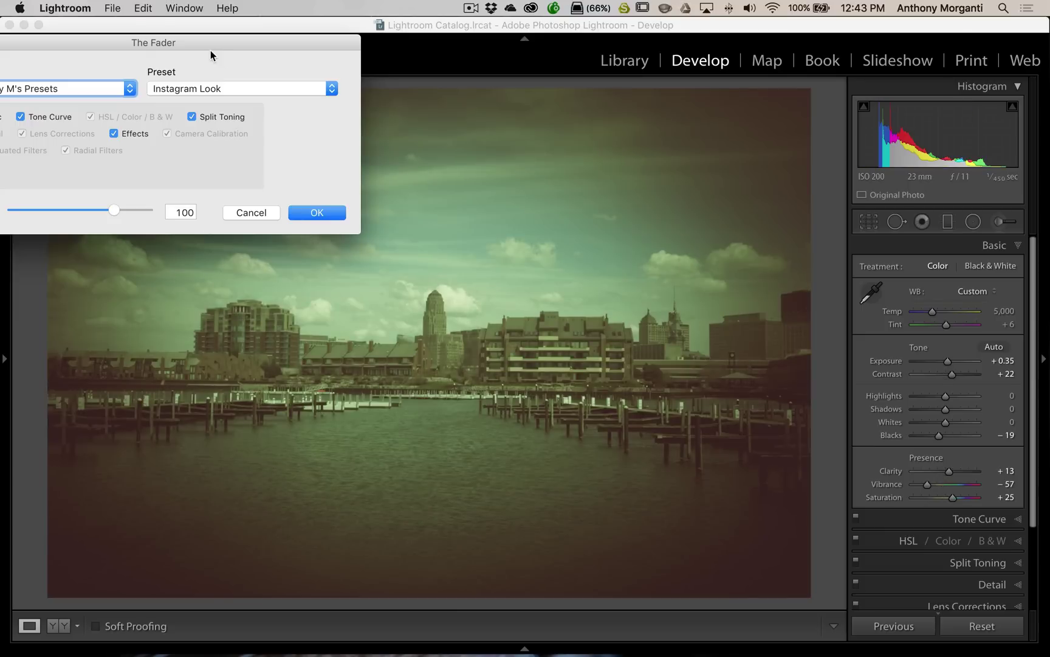
drag(201, 46, 333, 38)
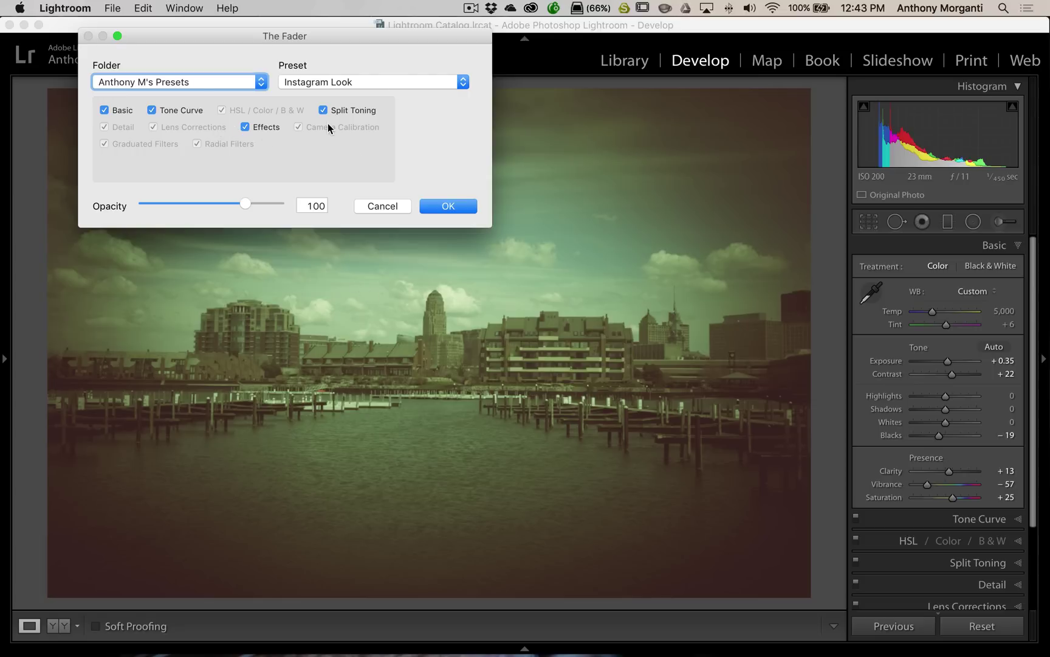
Toggle Effects, Split Toning, Tone Curve and Basic off and on to compare, leaving all enabled.
click(246, 129)
click(245, 128)
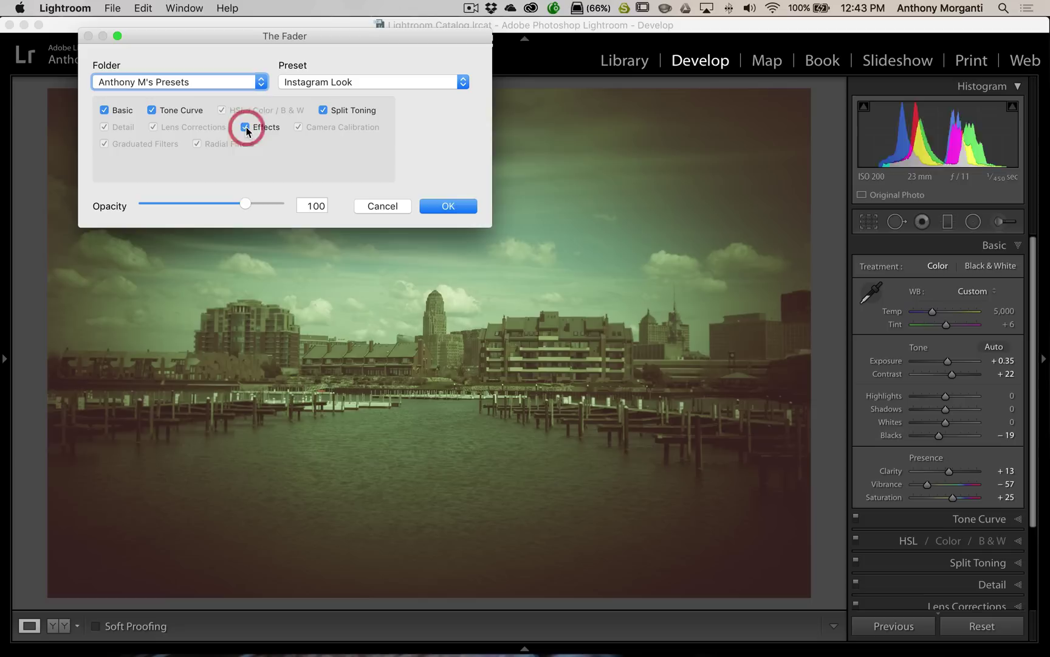
click(322, 110)
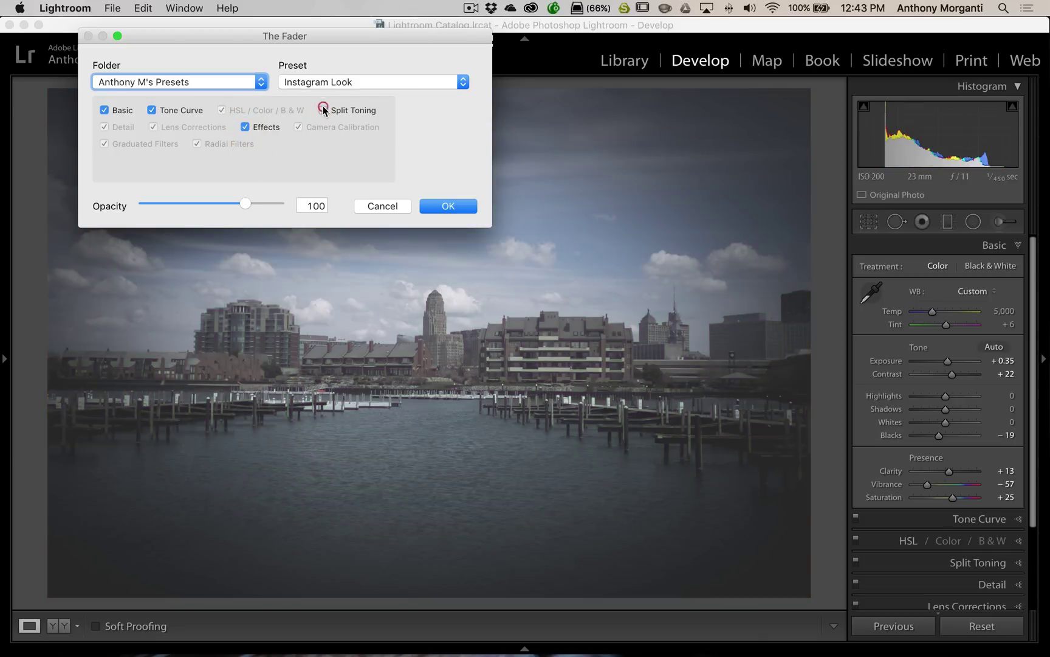
click(323, 110)
click(153, 111)
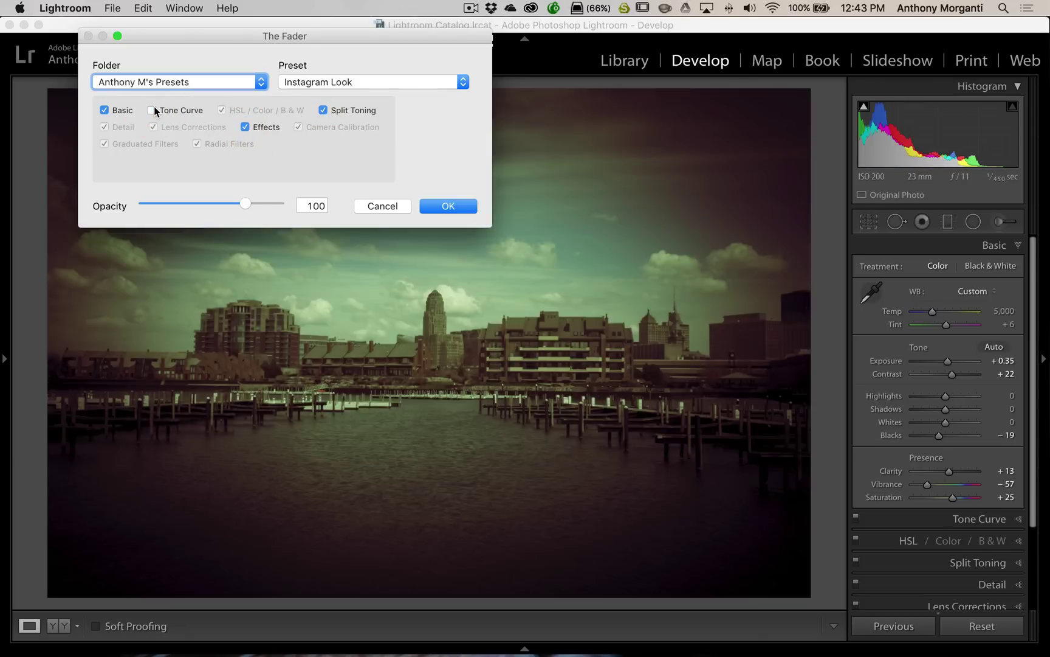
click(153, 111)
click(105, 111)
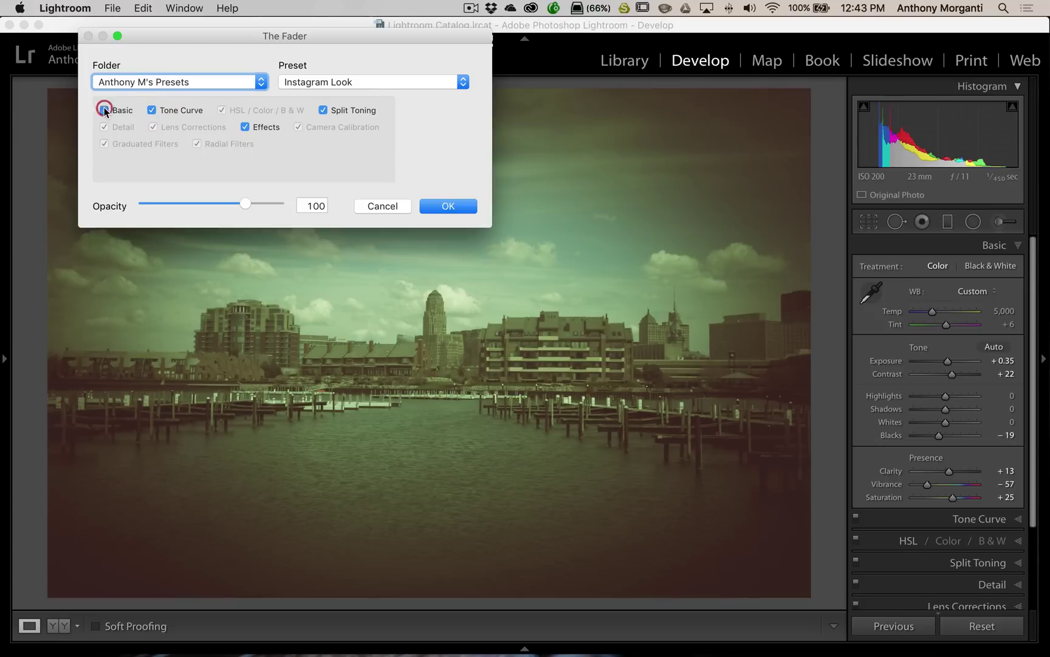
click(105, 111)
click(465, 82)
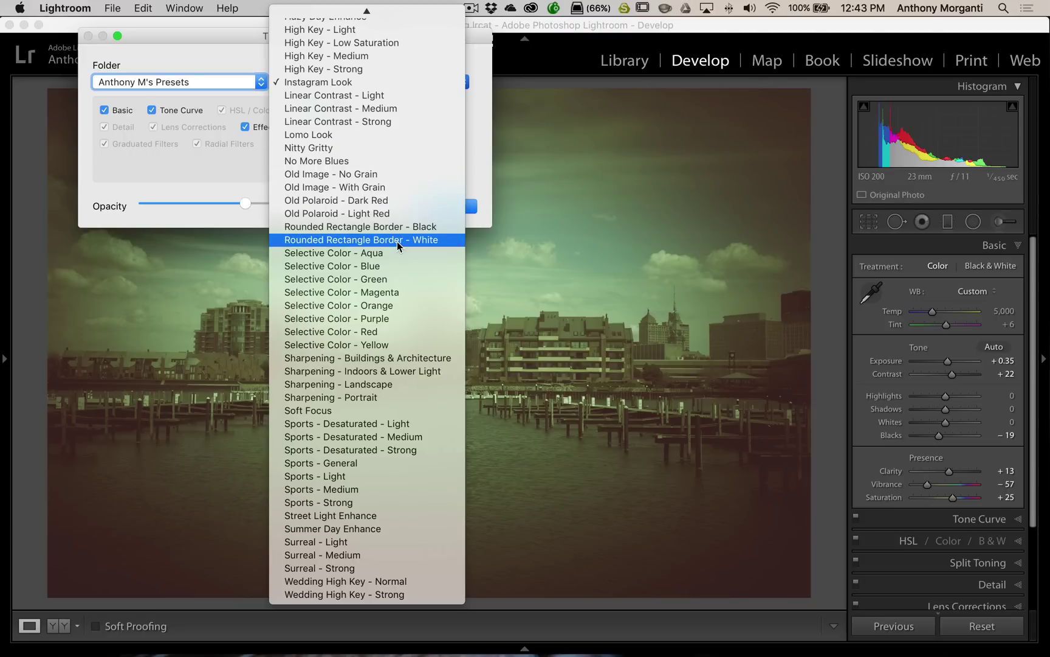
Preview Soft Focus at 65 opacity, toggling Effects and Basic off and back on to compare.
click(340, 410)
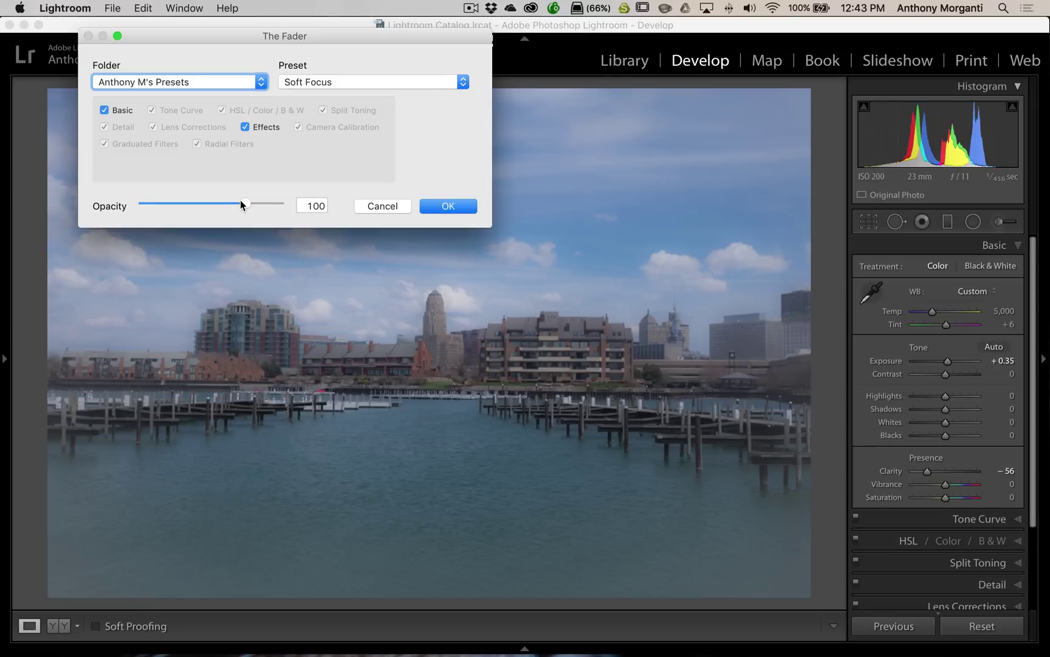
drag(244, 204, 222, 205)
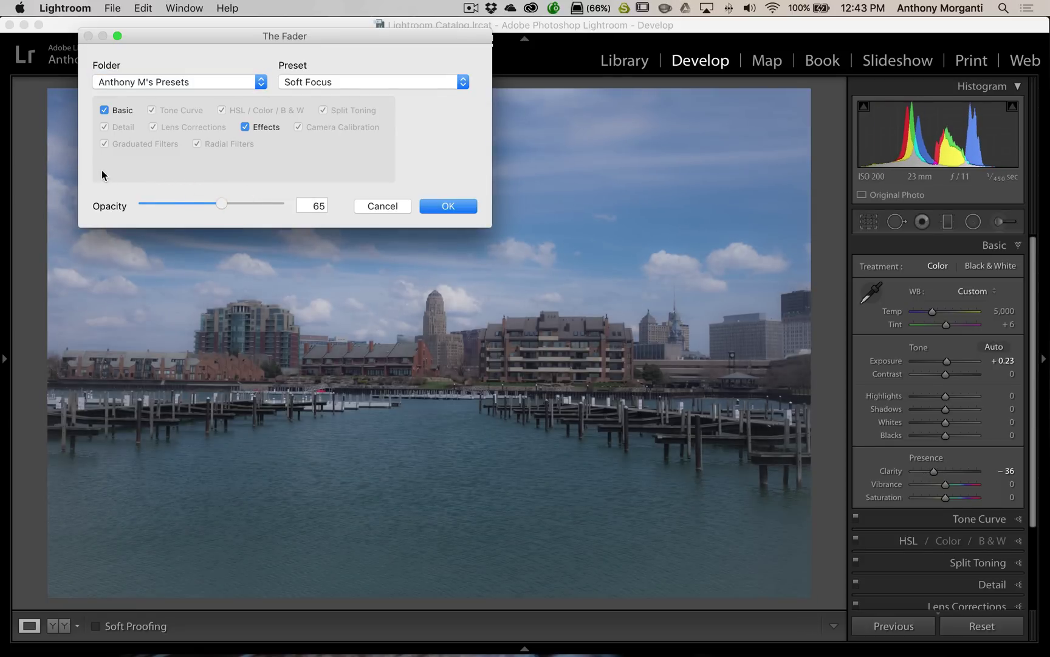
click(246, 127)
click(246, 127)
click(104, 111)
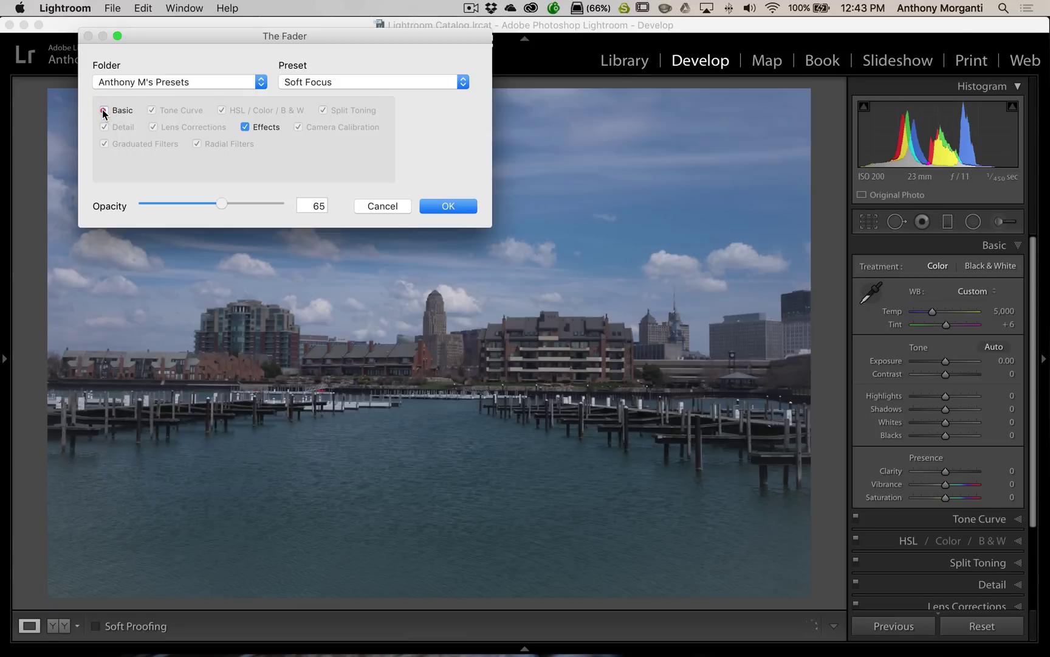
click(104, 111)
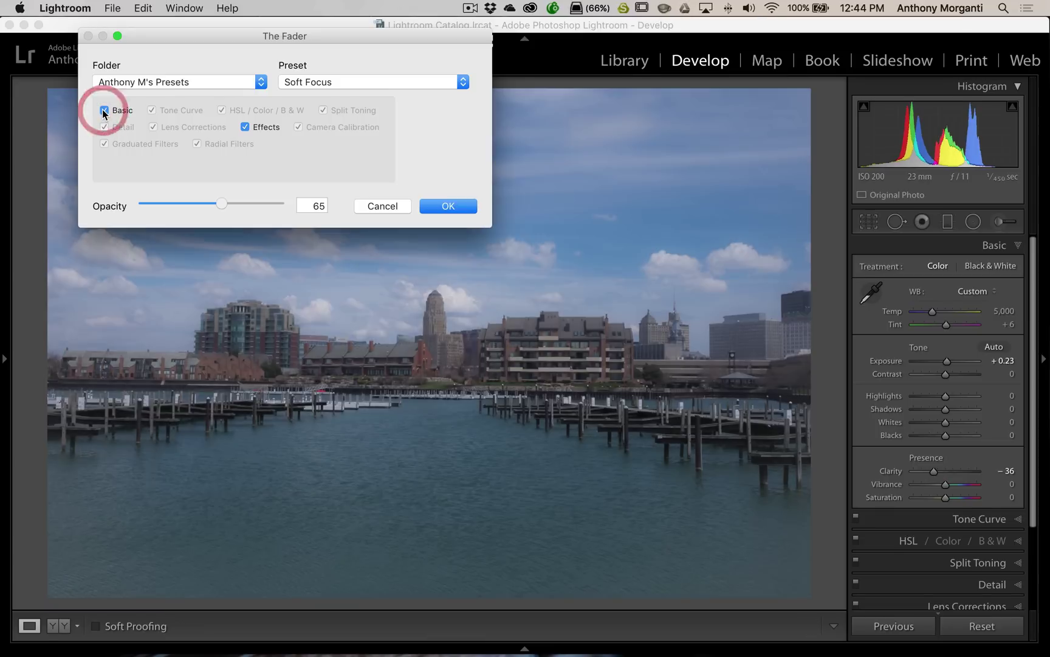
click(315, 84)
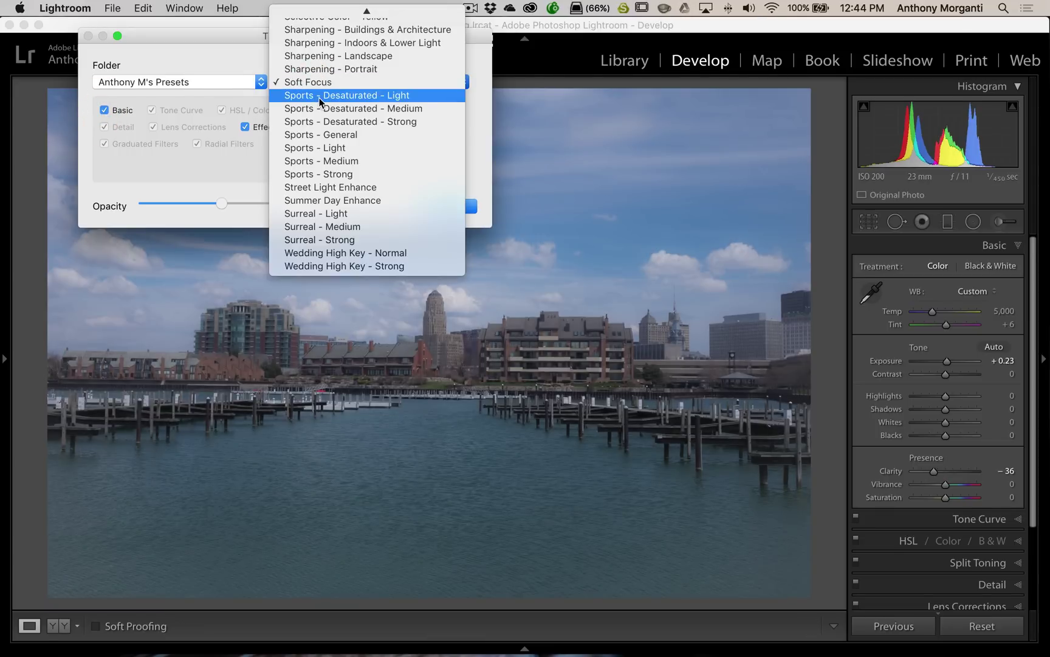
Choose the Street Light Enhance preset in The Fader and apply it at 100 opacity.
scroll(319, 97, up, 5)
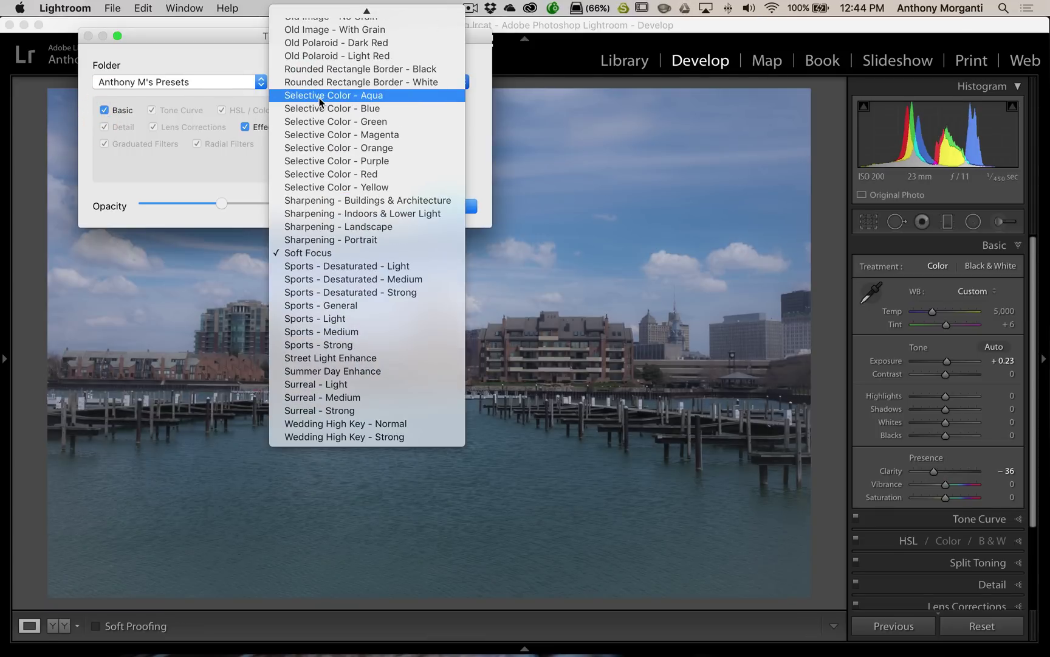
click(350, 363)
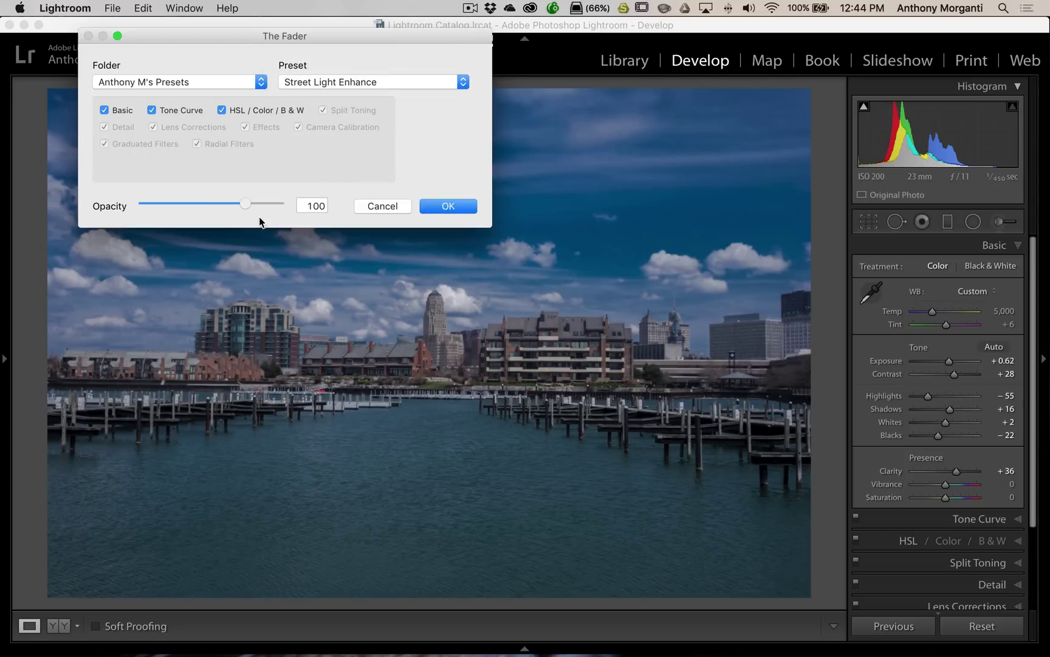
click(433, 205)
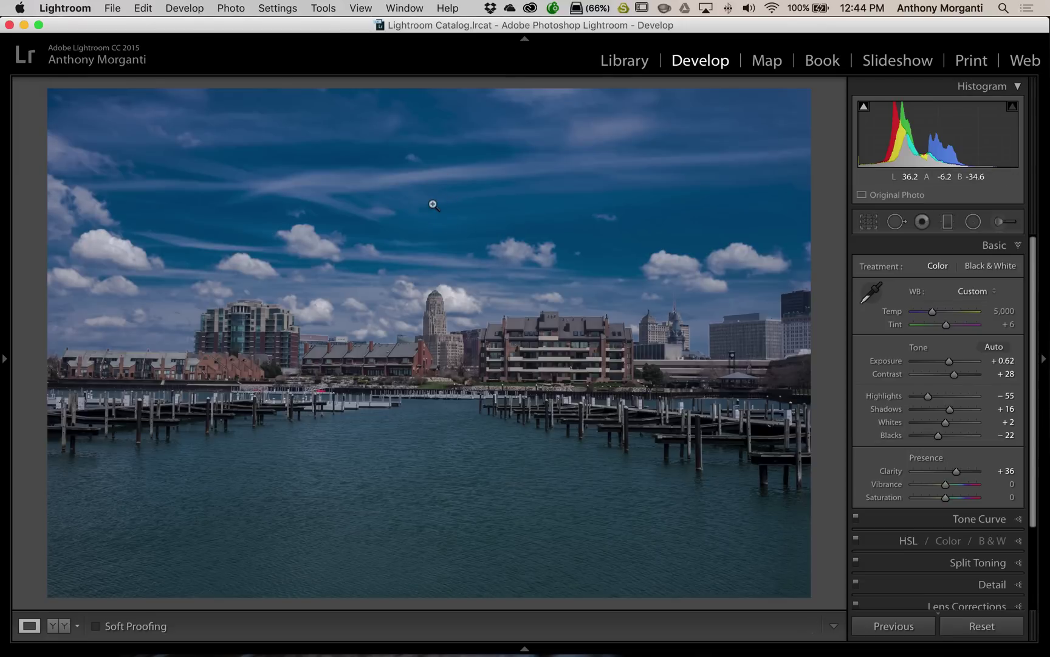
Switch to Safari and scroll through capturemonkey.com's page for The Fader plug-in.
key(ctrl+Right)
scroll(435, 200, down, 5)
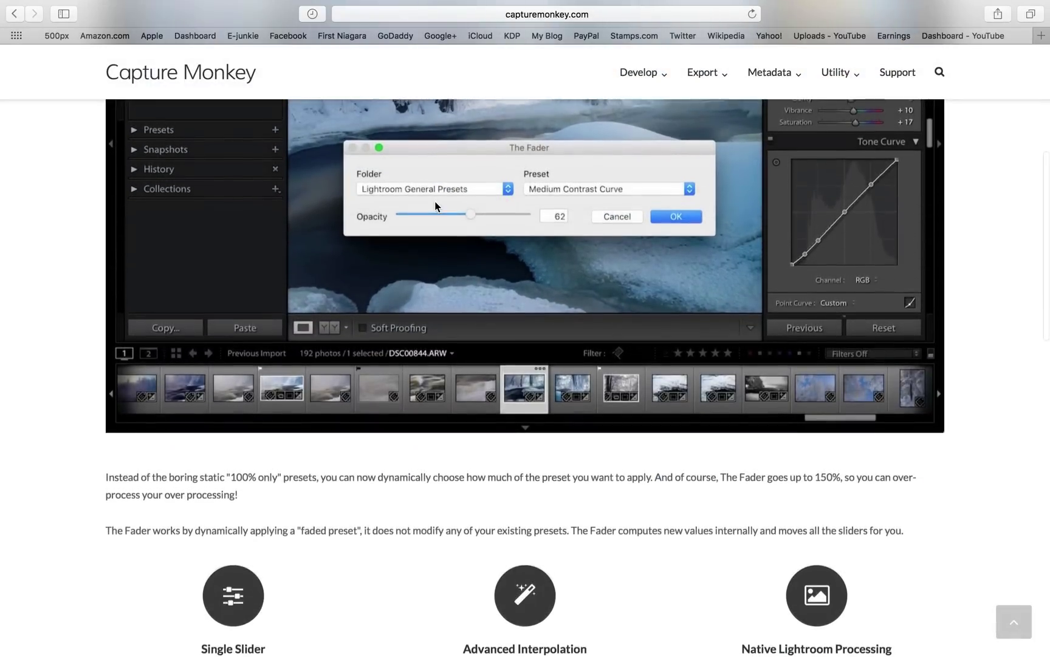
scroll(436, 201, down, 3)
scroll(435, 201, up, 10)
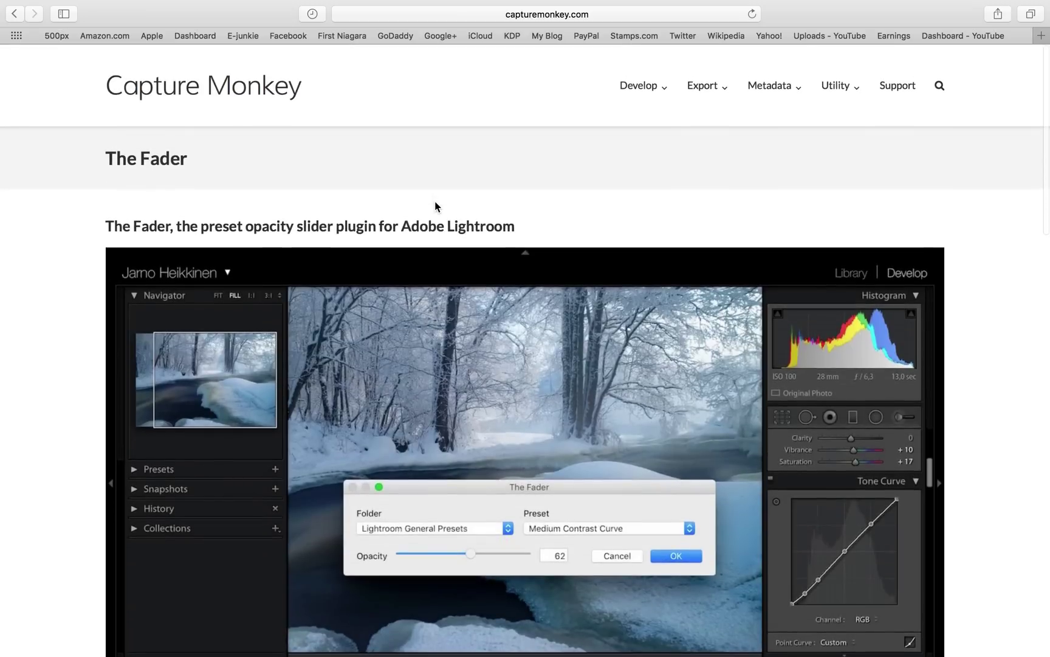